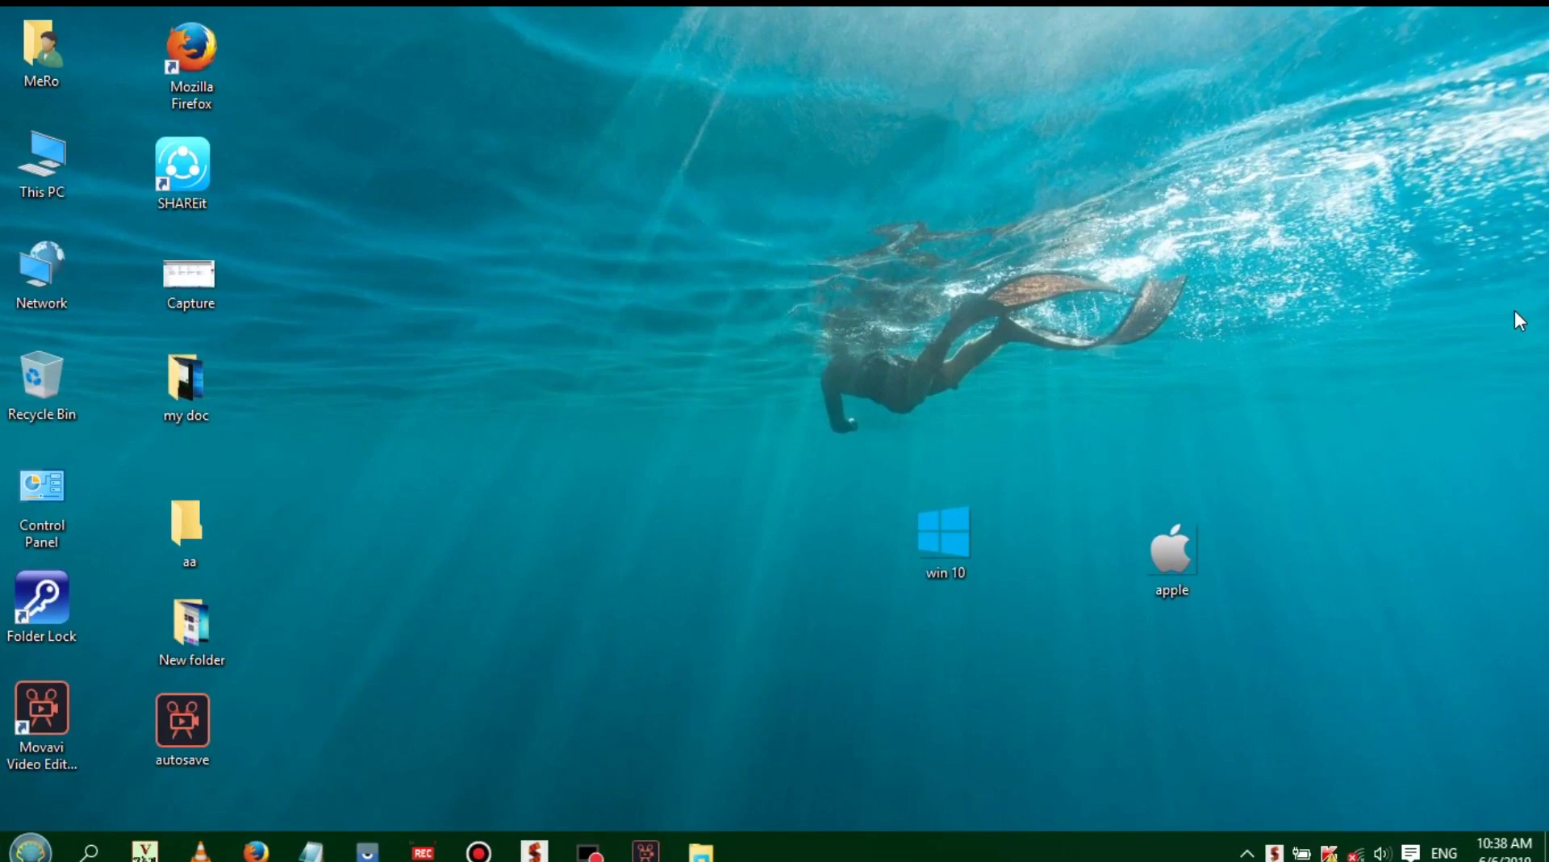
Reposition the win 10 and apple image icons in the open area of the desktop.
left_click_drag(953, 553, 813, 538)
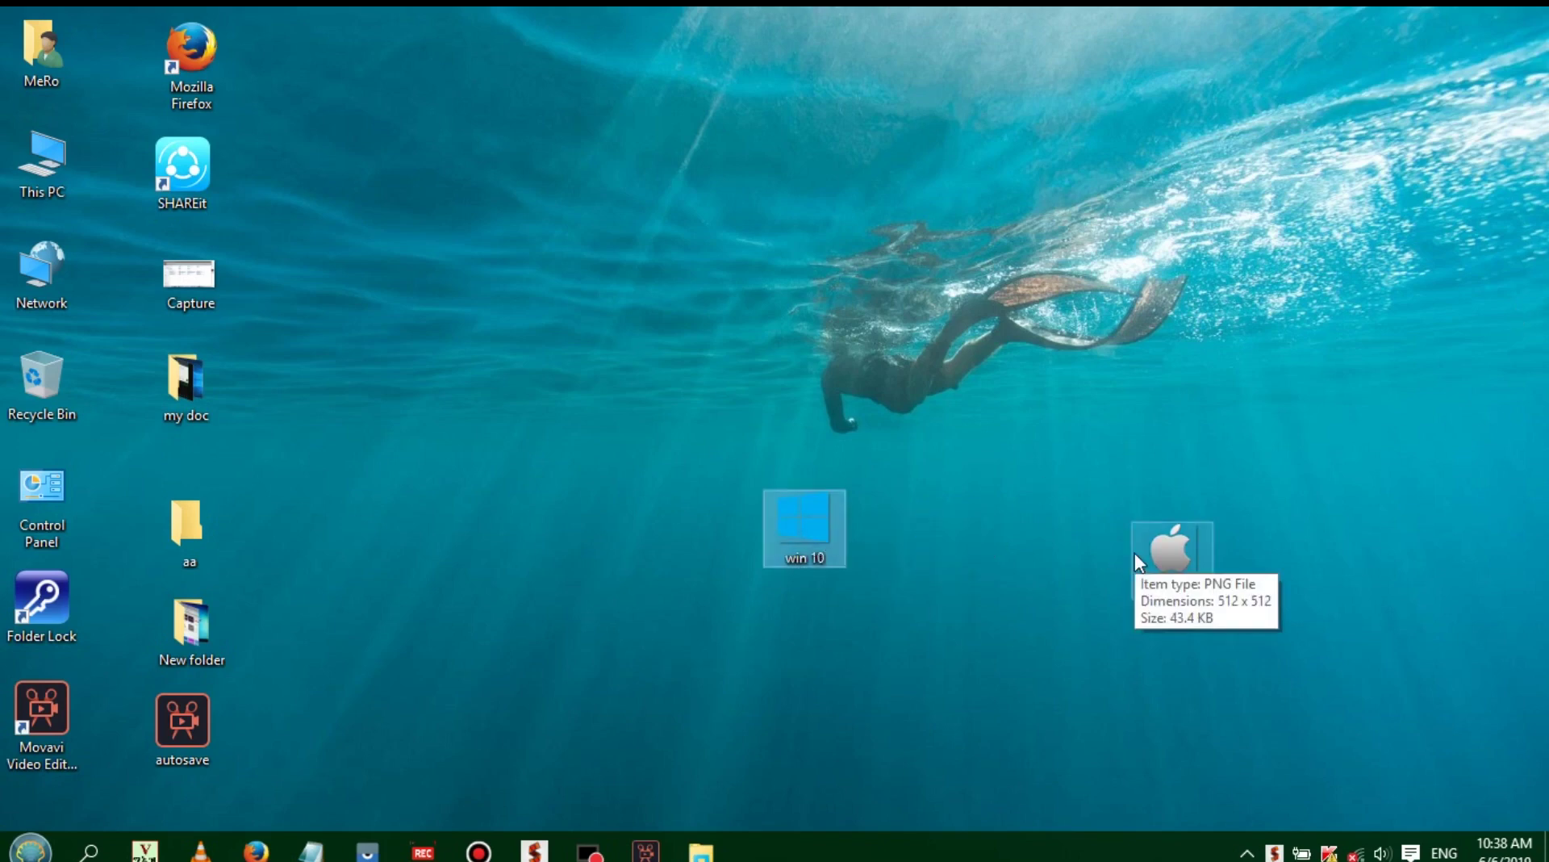
left_click(1239, 559)
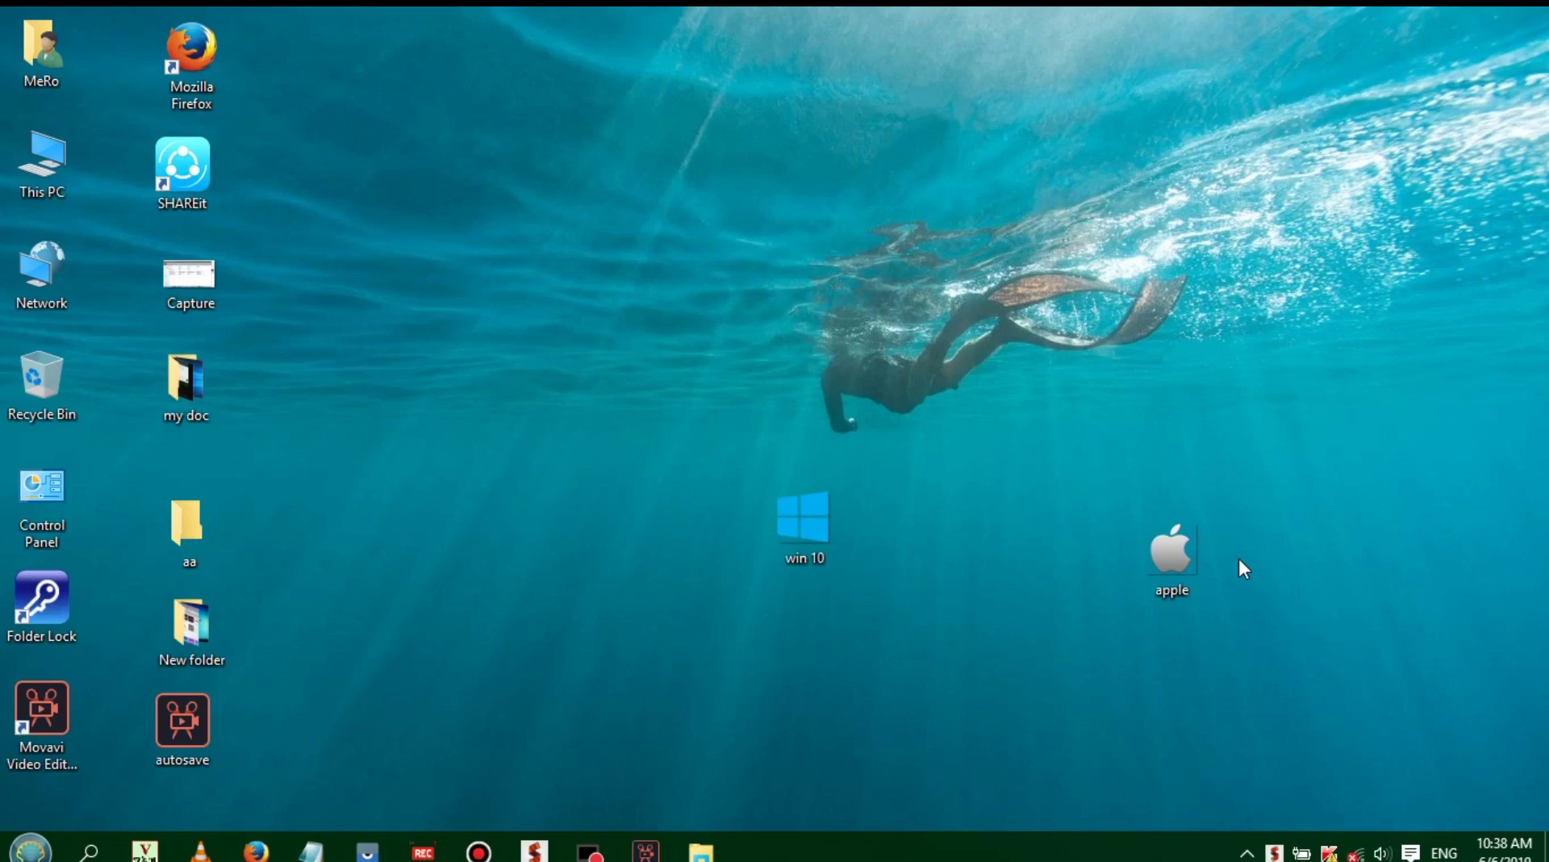
left_click_drag(1185, 556, 1153, 540)
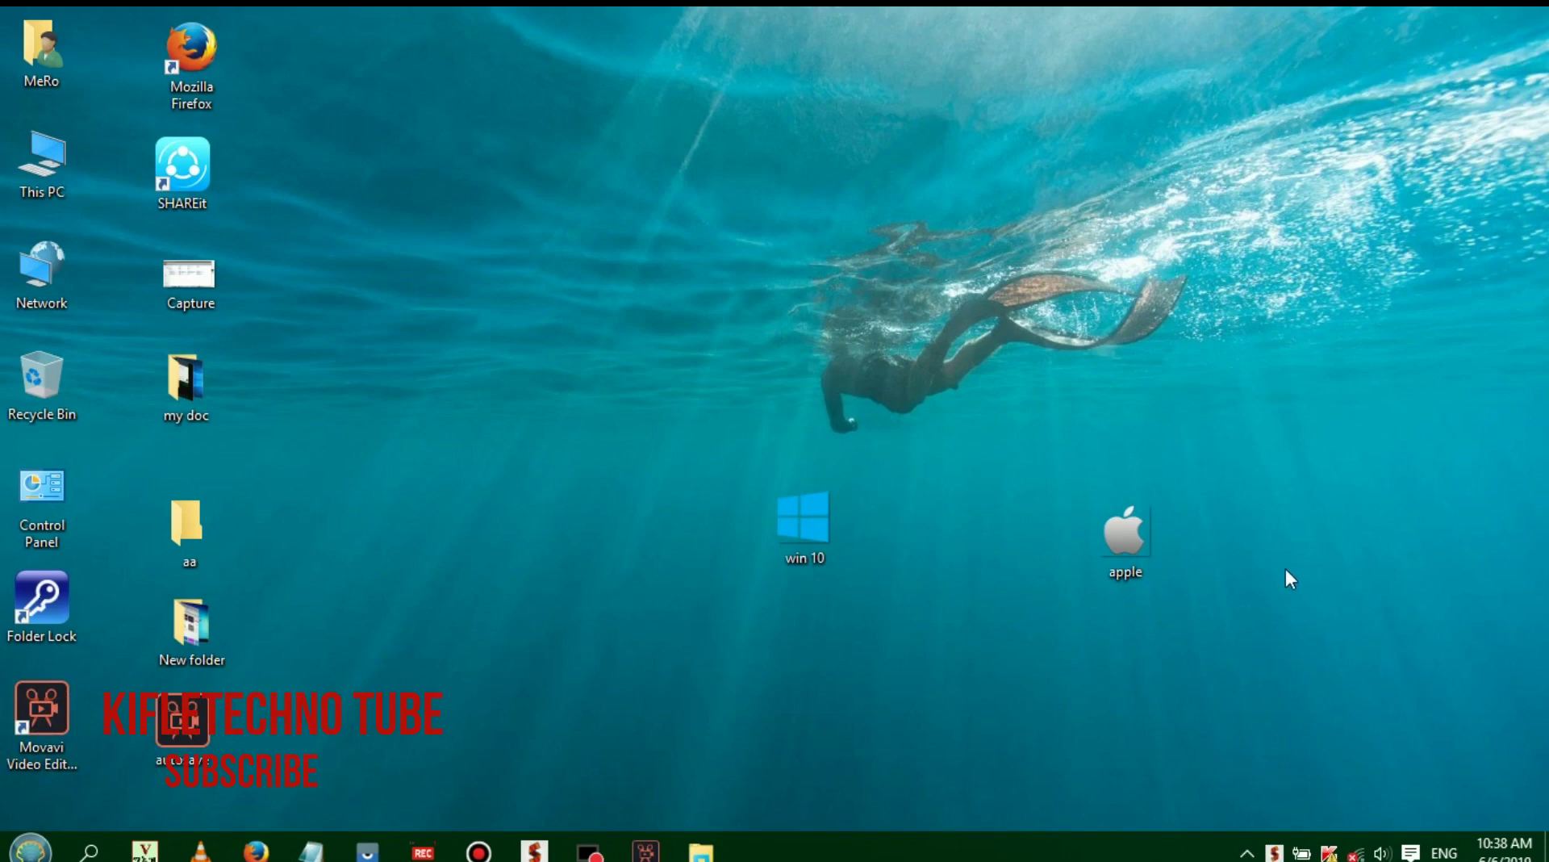
View the Capture image enlarged to examine the Mac-style This PC window, and close it.
double_click(188, 274)
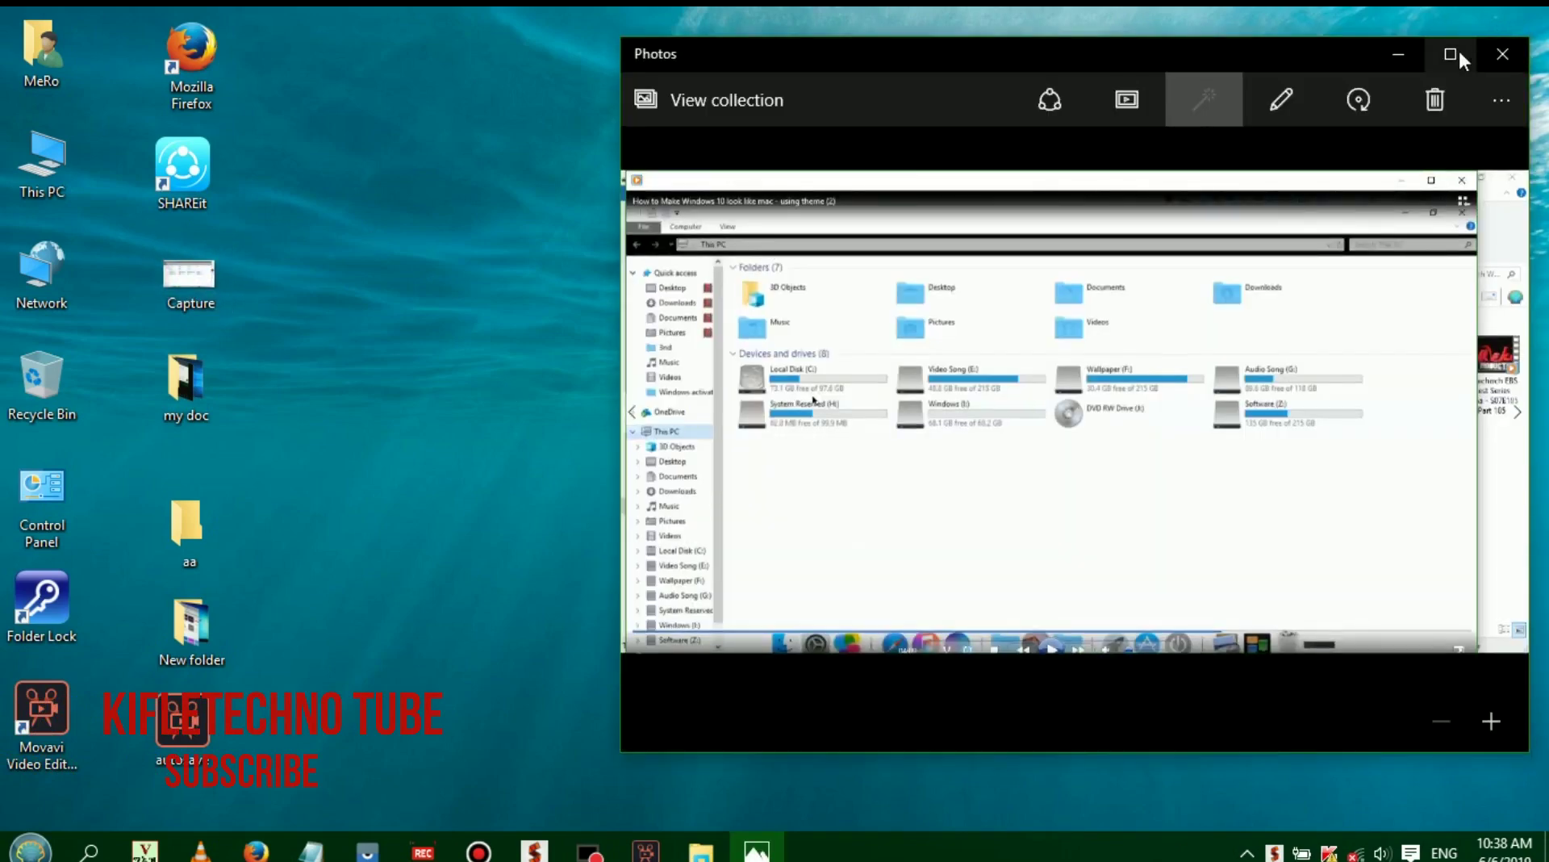
left_click(1449, 55)
scroll(871, 380, "up", 3)
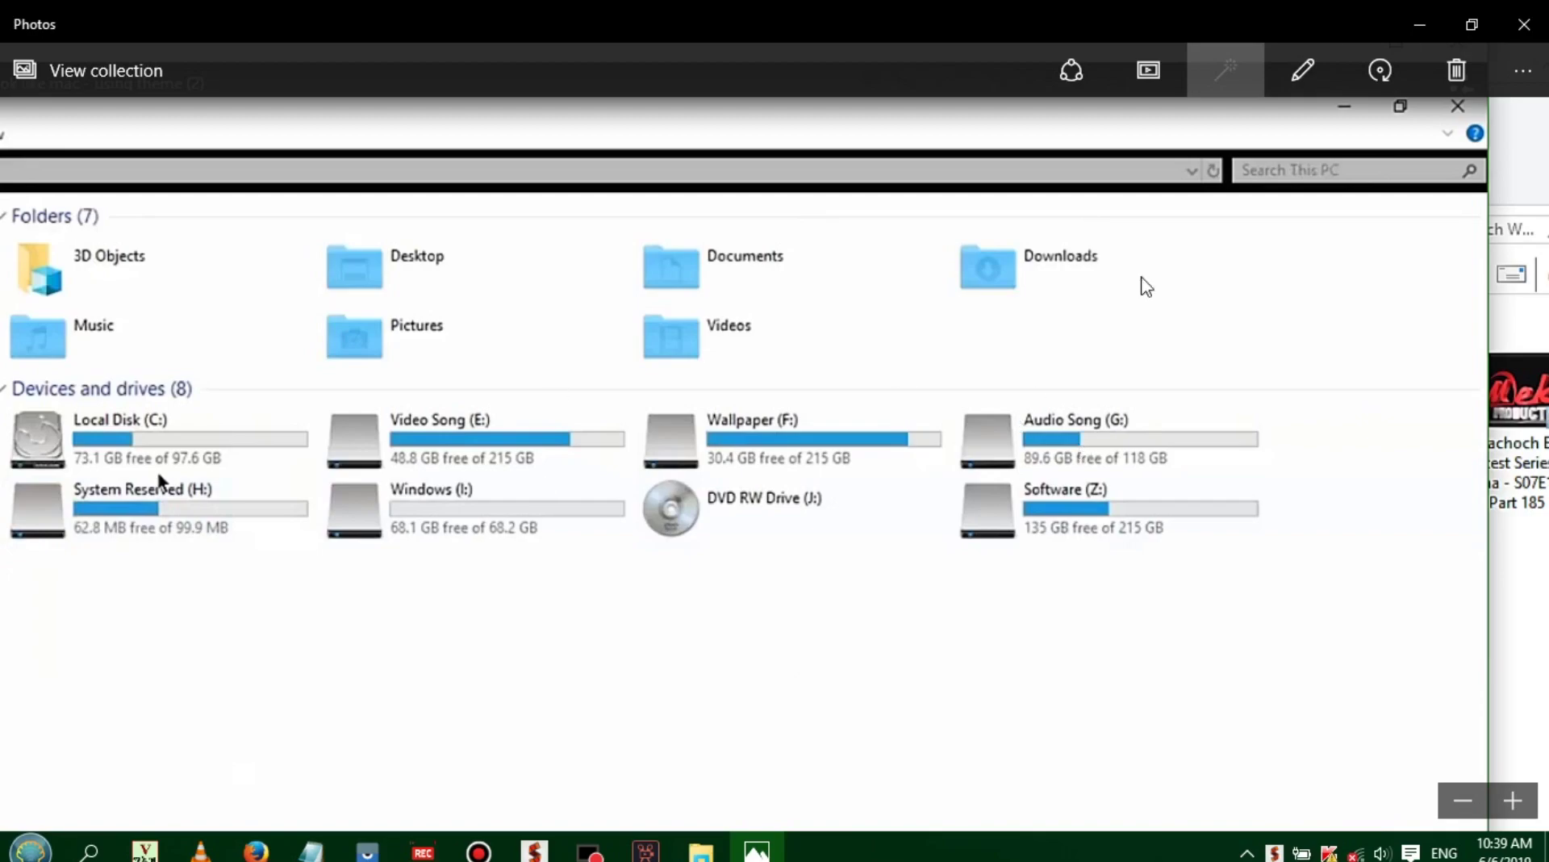
left_click(1520, 25)
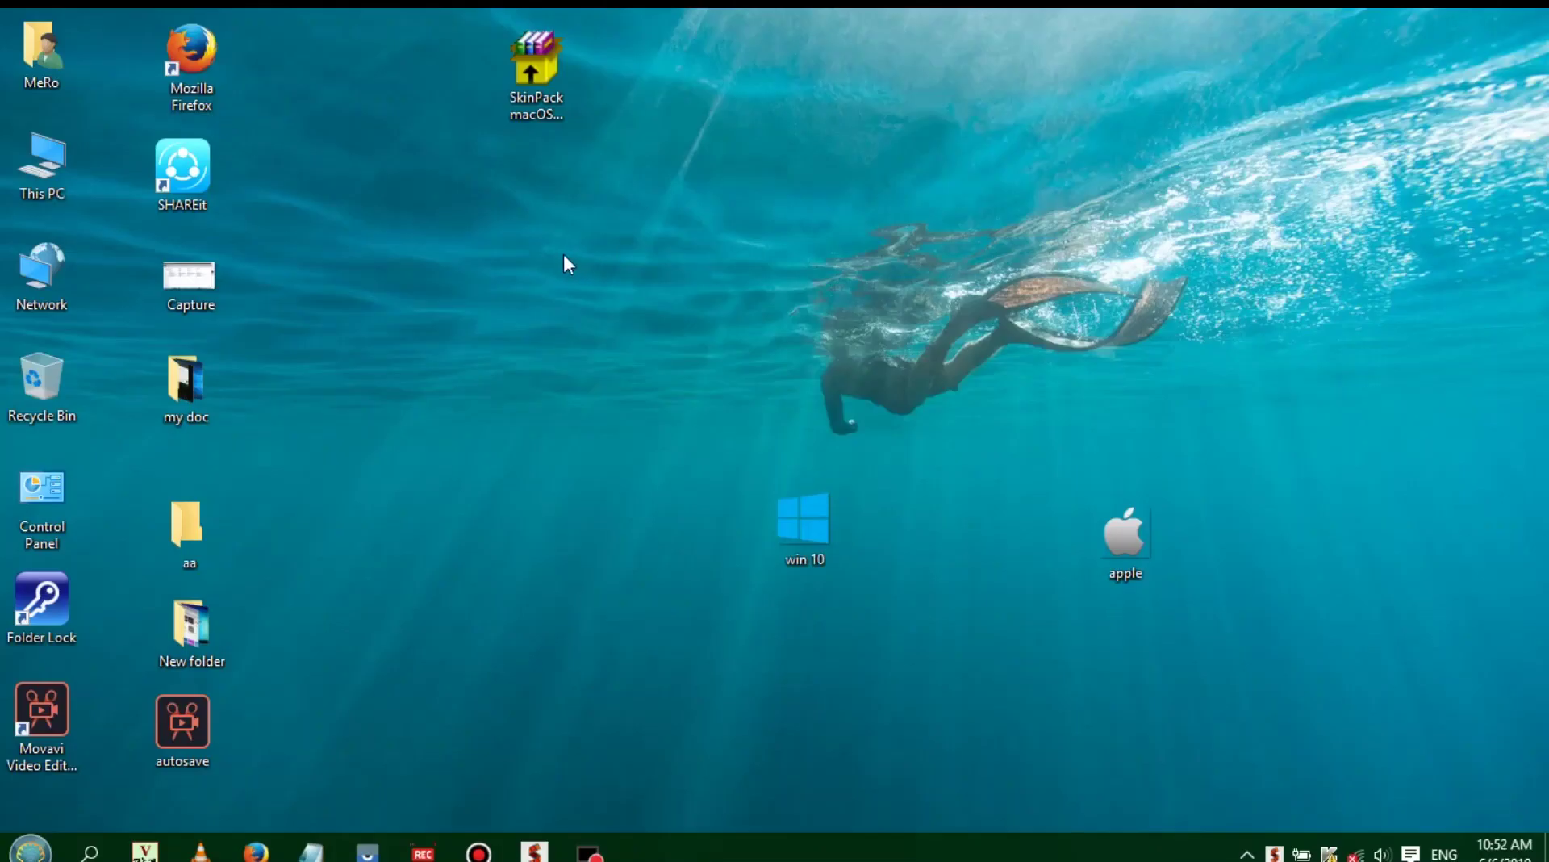
left_click_drag(536, 59, 509, 381)
left_click(567, 486)
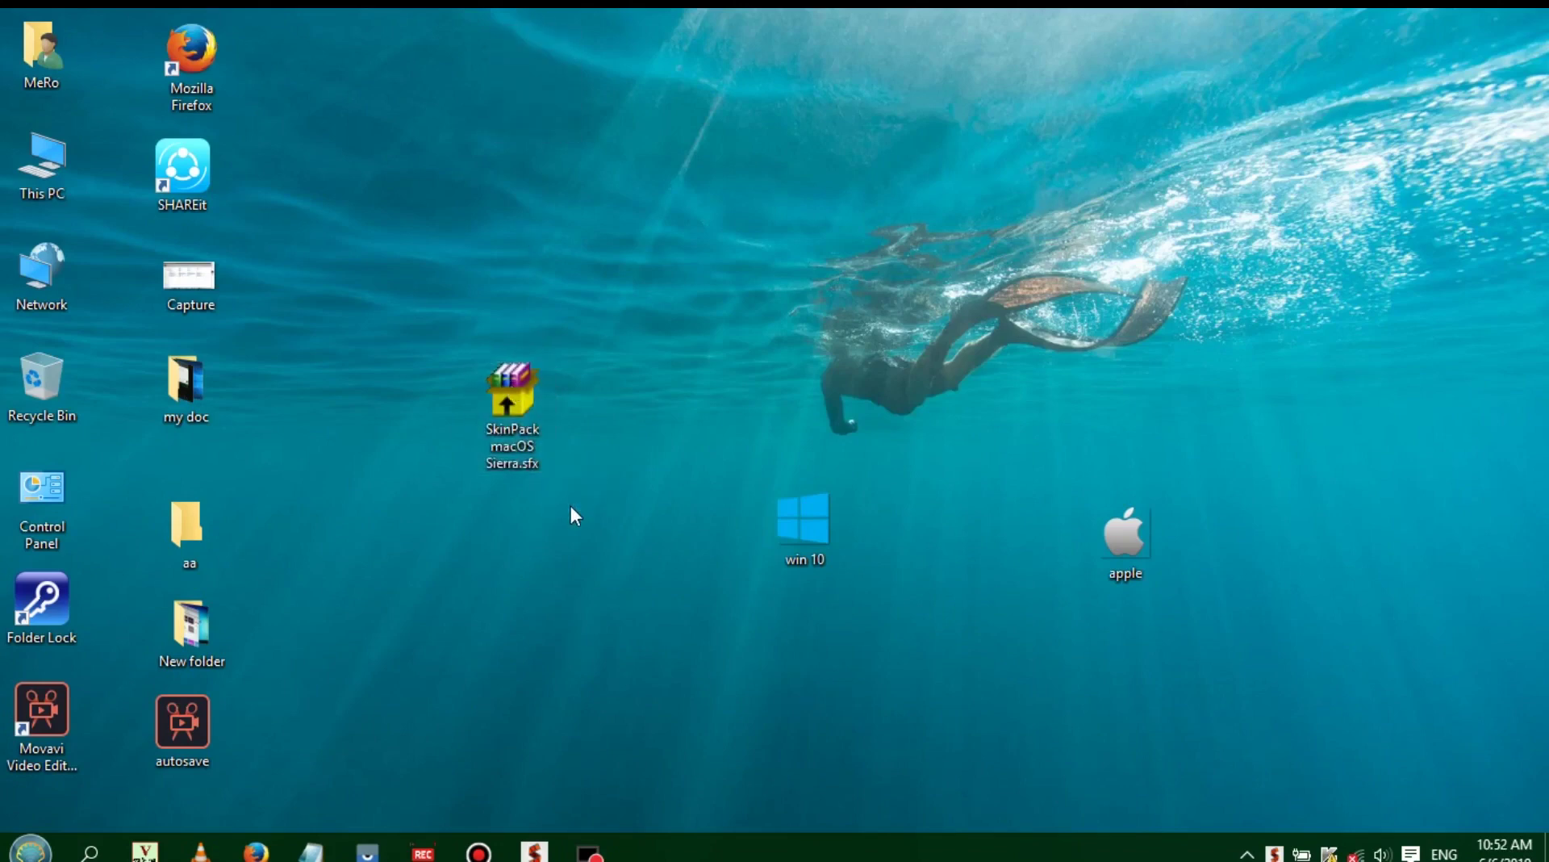
left_click_drag(513, 432, 638, 212)
left_click(644, 282)
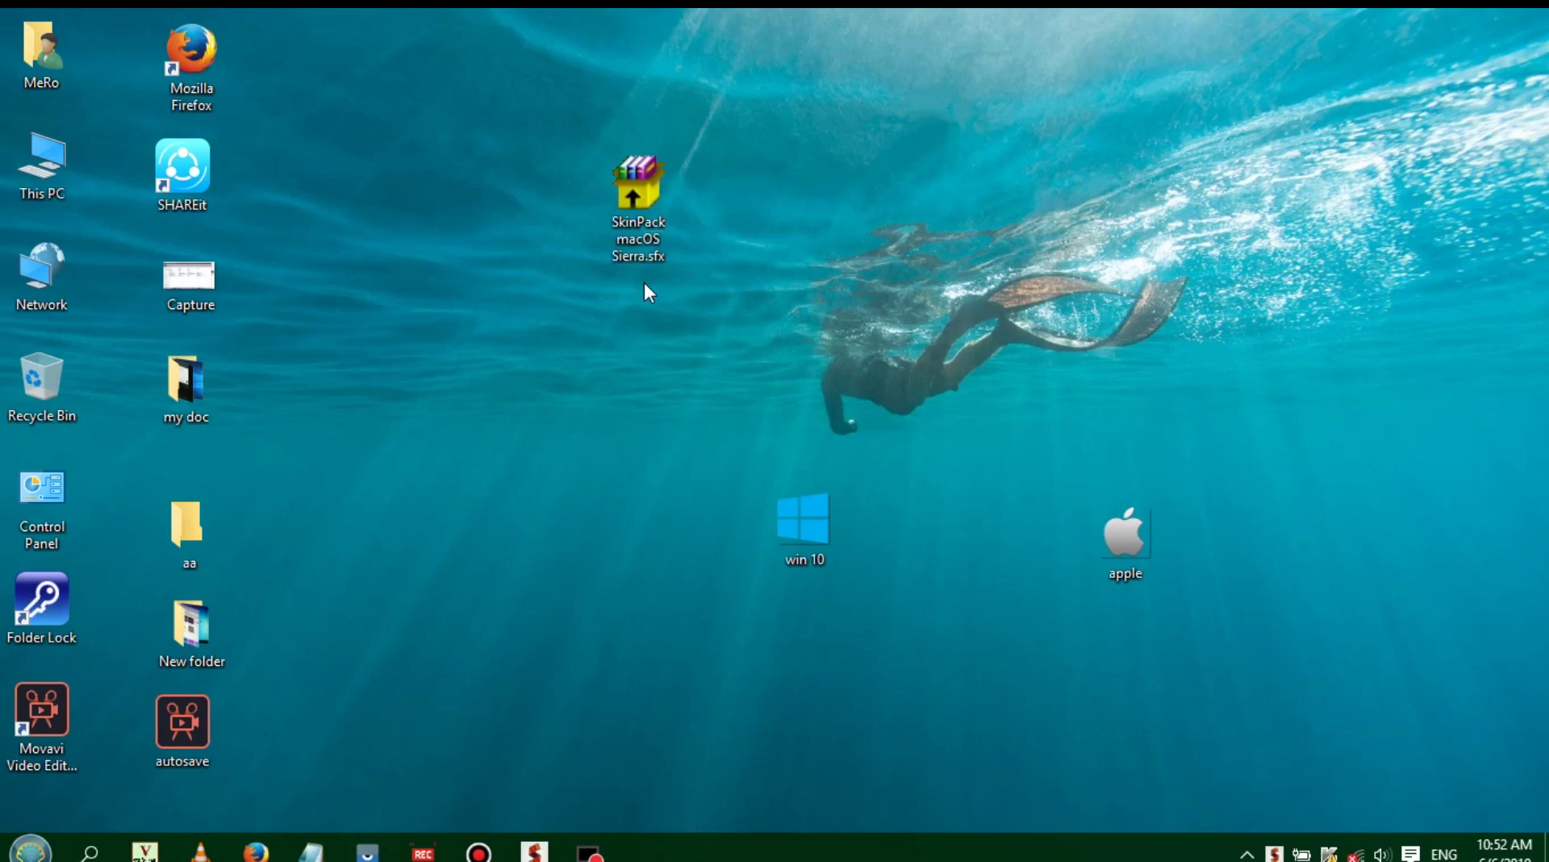
left_click_drag(629, 193, 500, 180)
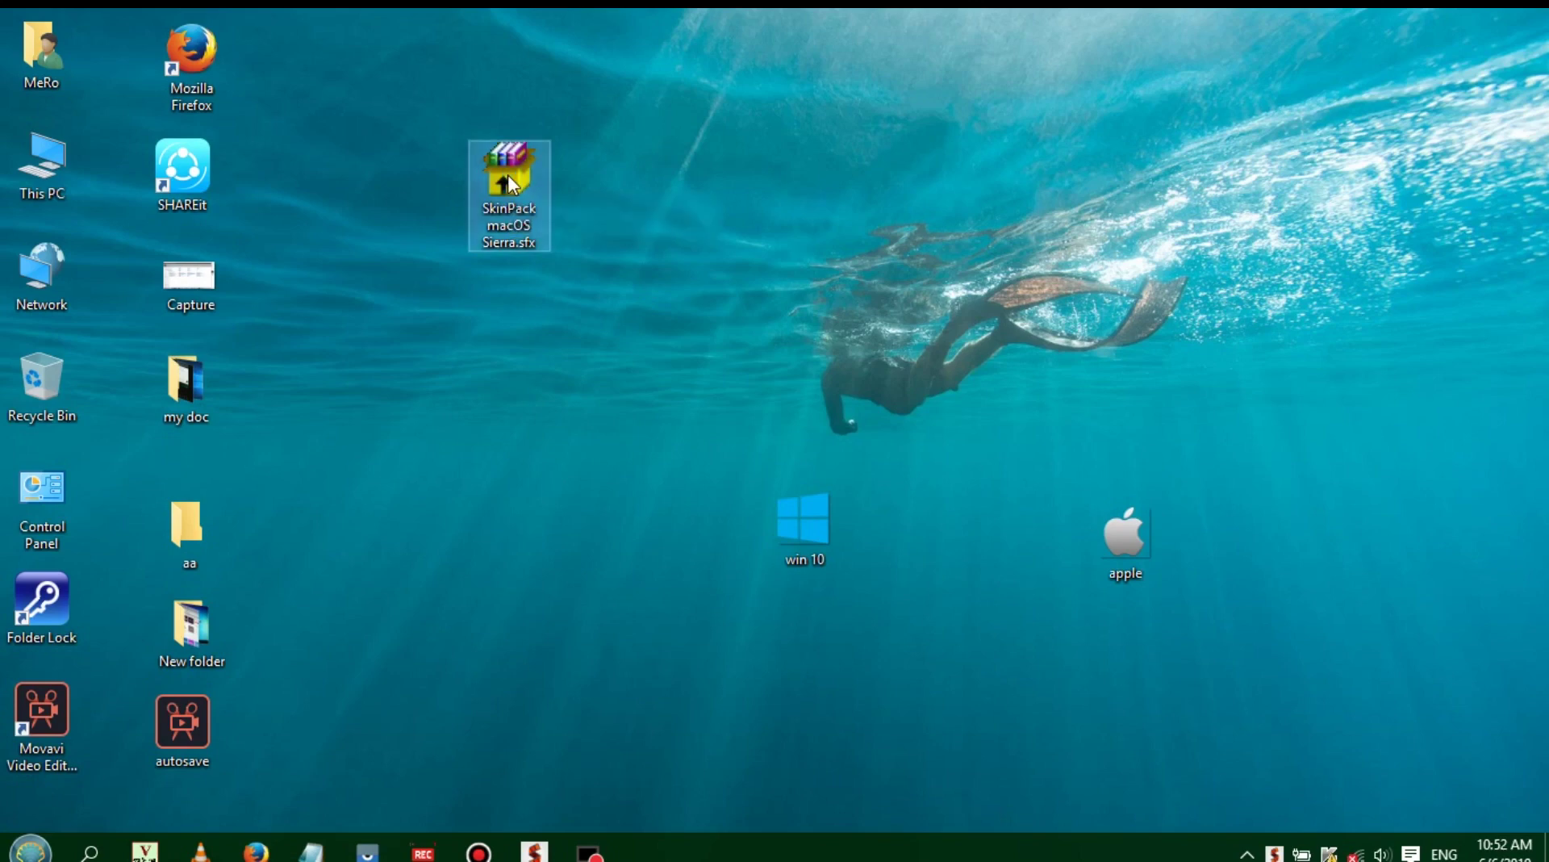
left_click(528, 397)
left_click_drag(507, 210, 589, 226)
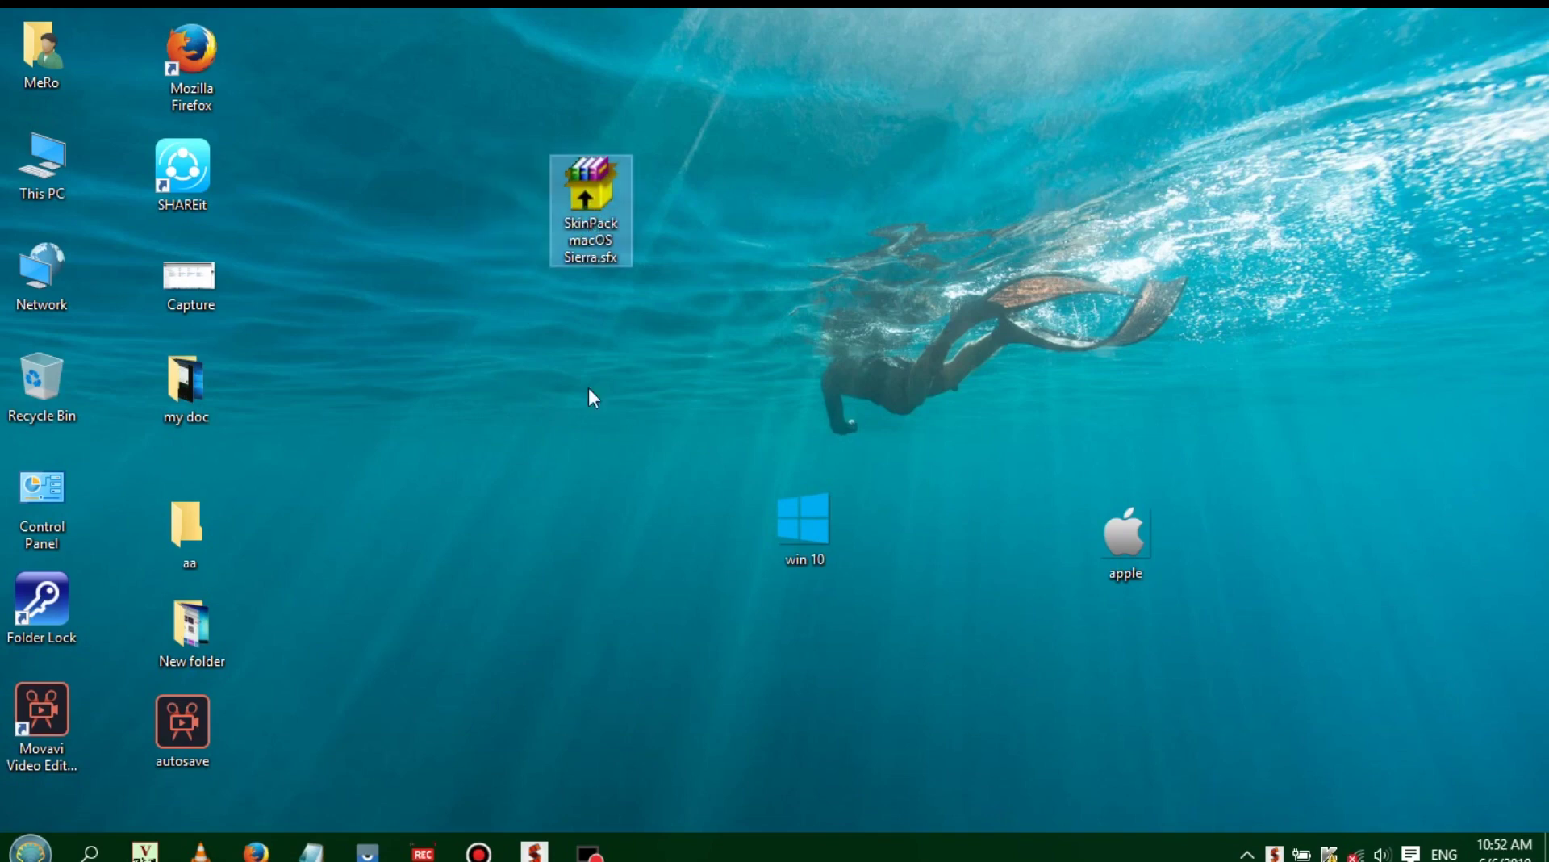
Open the SkinPack macOS Sierra.sfx archive and enter the password for the encrypted file.
right_click(583, 205)
left_click(631, 221)
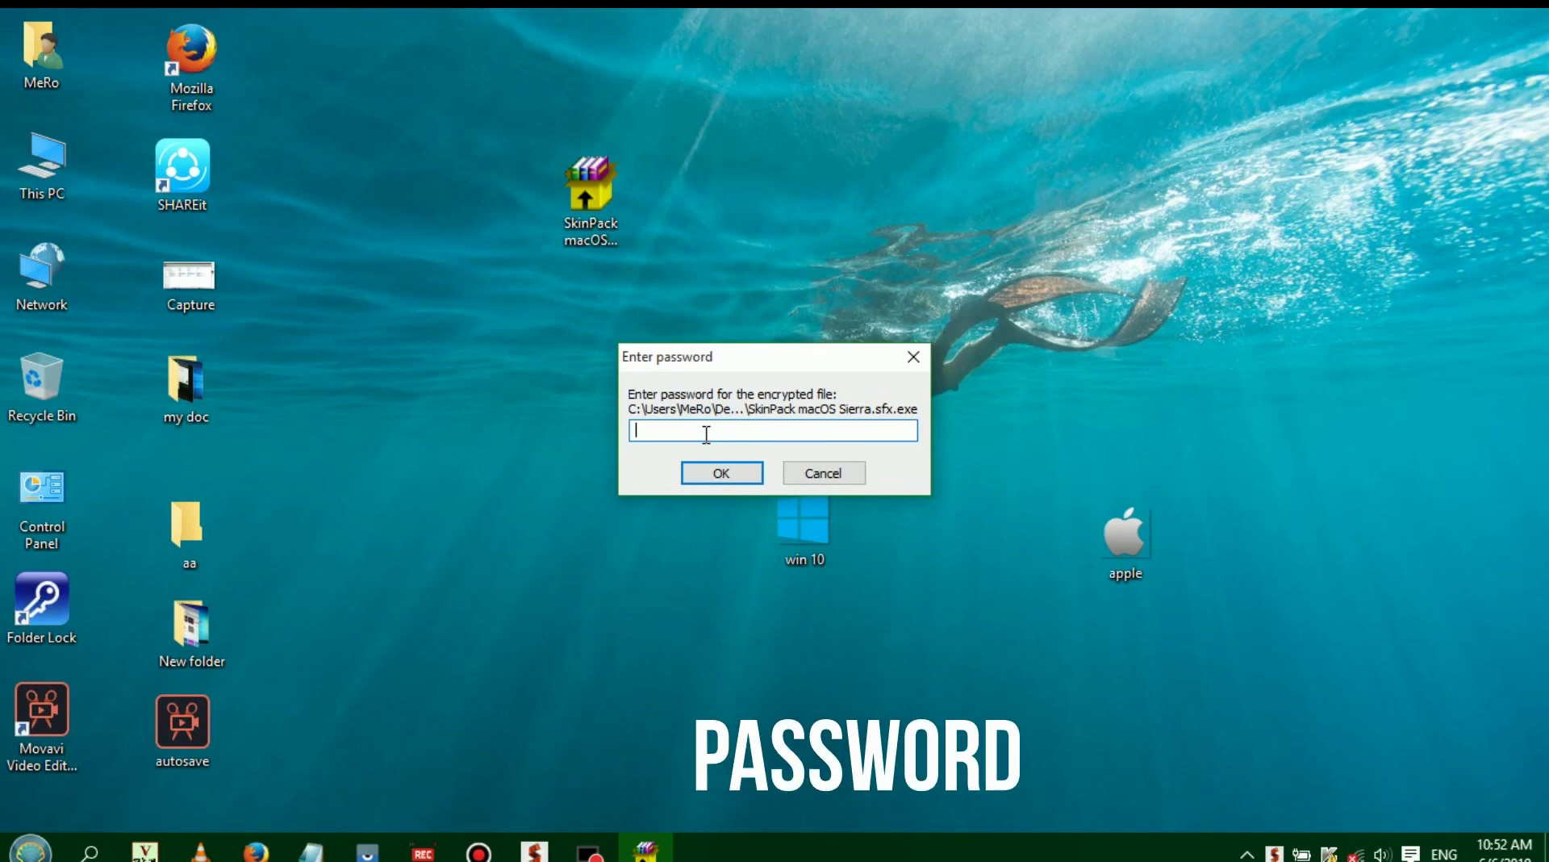
type("skin")
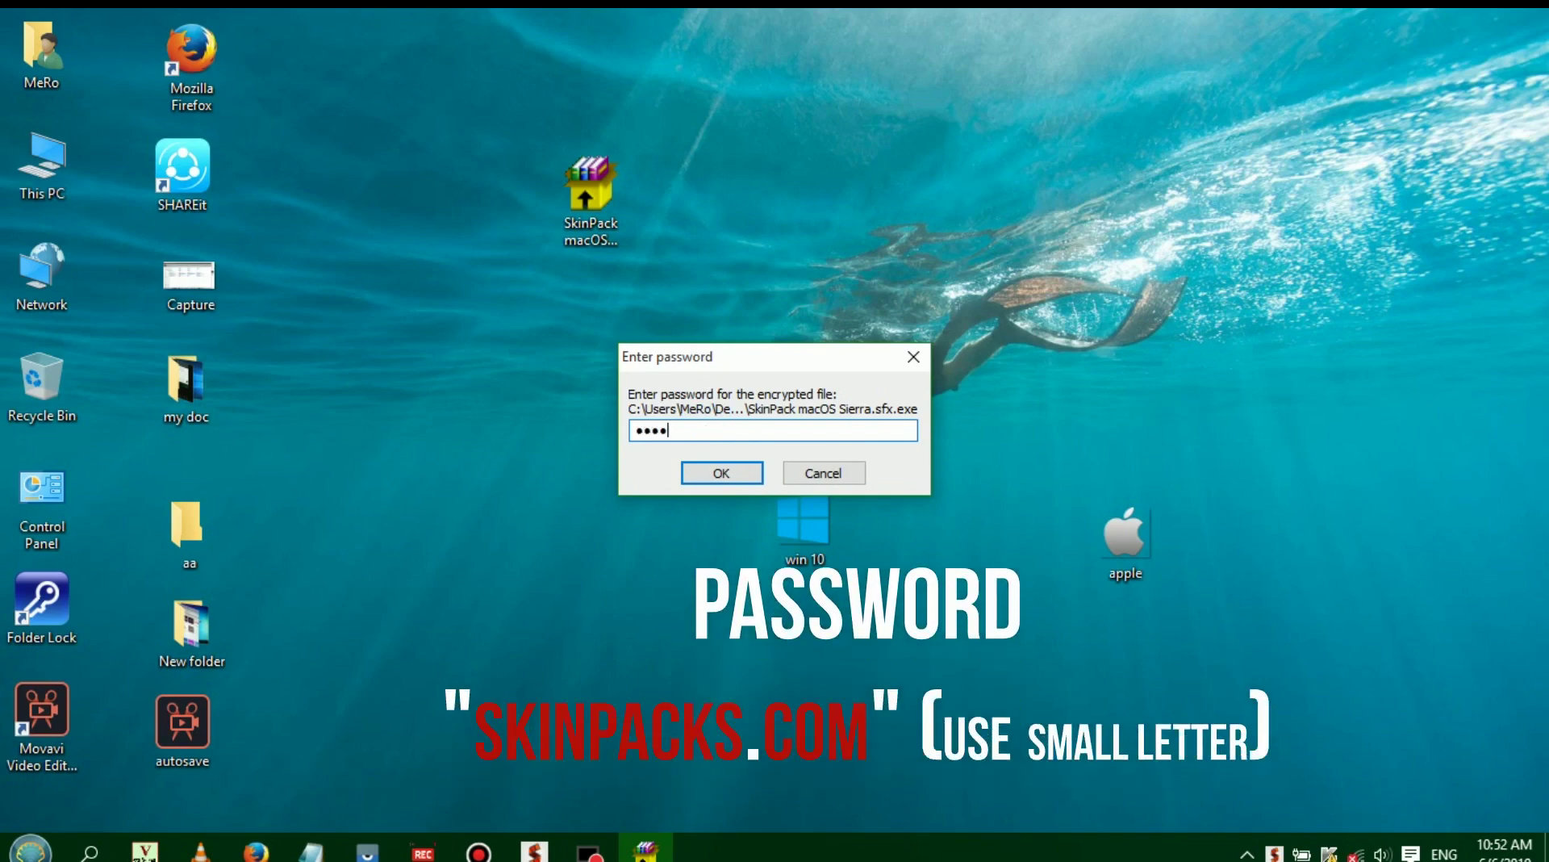
type("packs.com")
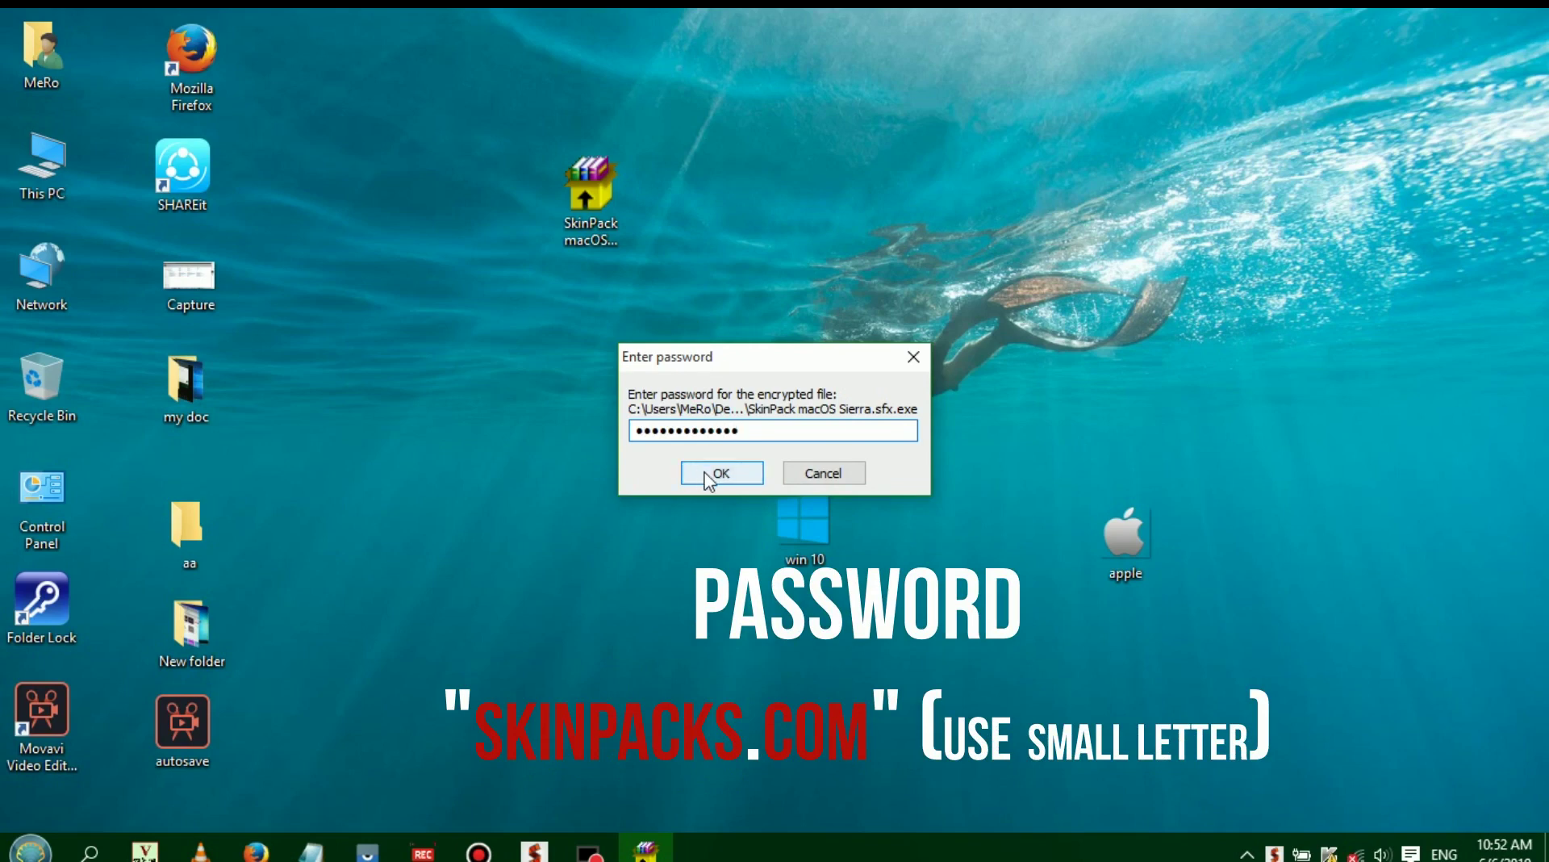
left_click(707, 474)
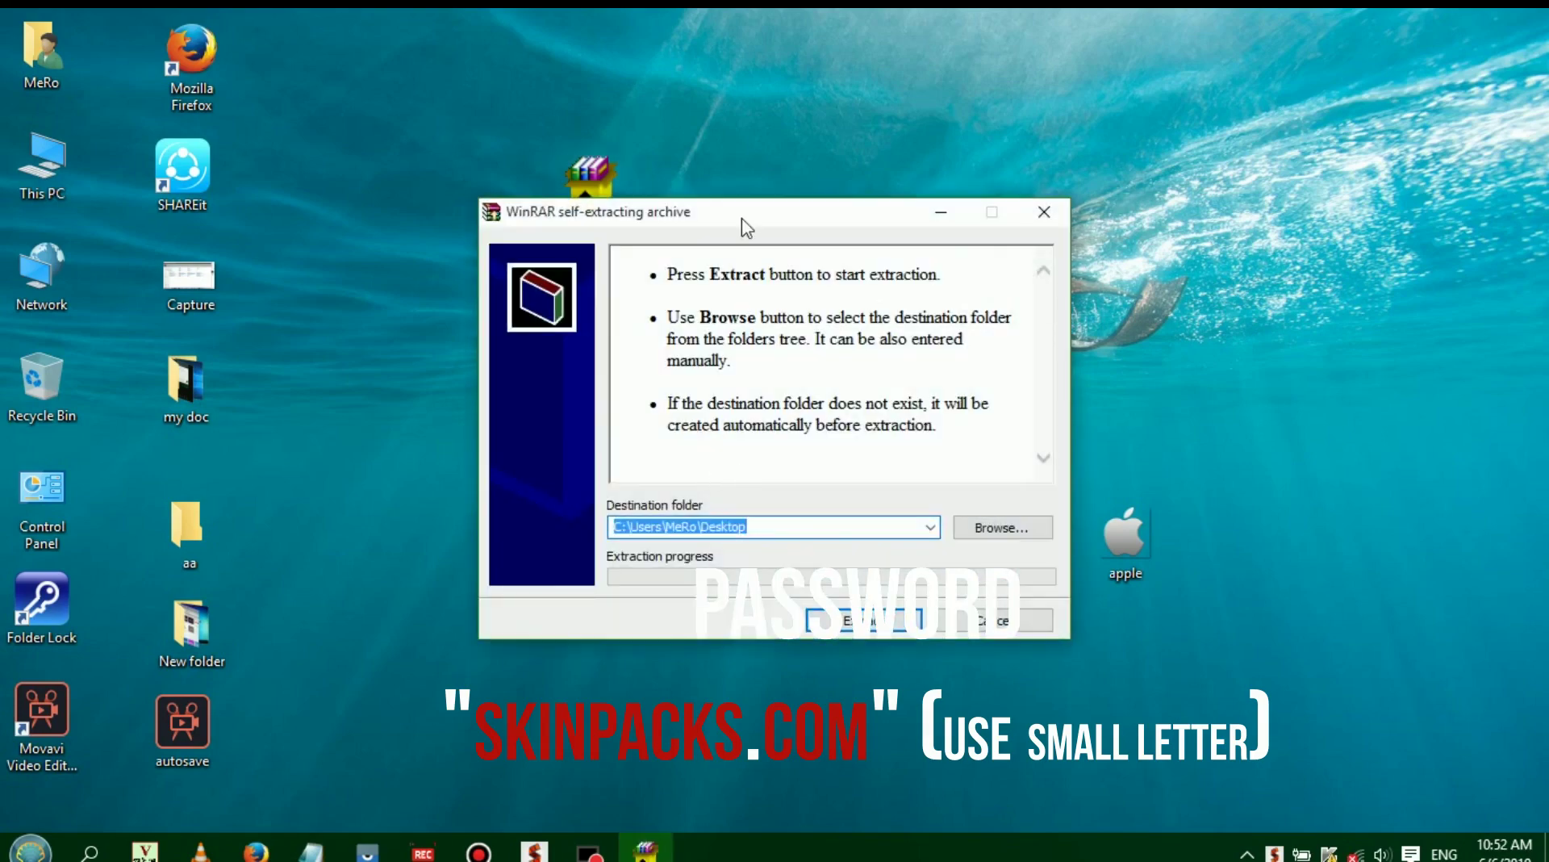
Extract the SkinPack archive to the Desktop folder.
left_click_drag(742, 218, 899, 248)
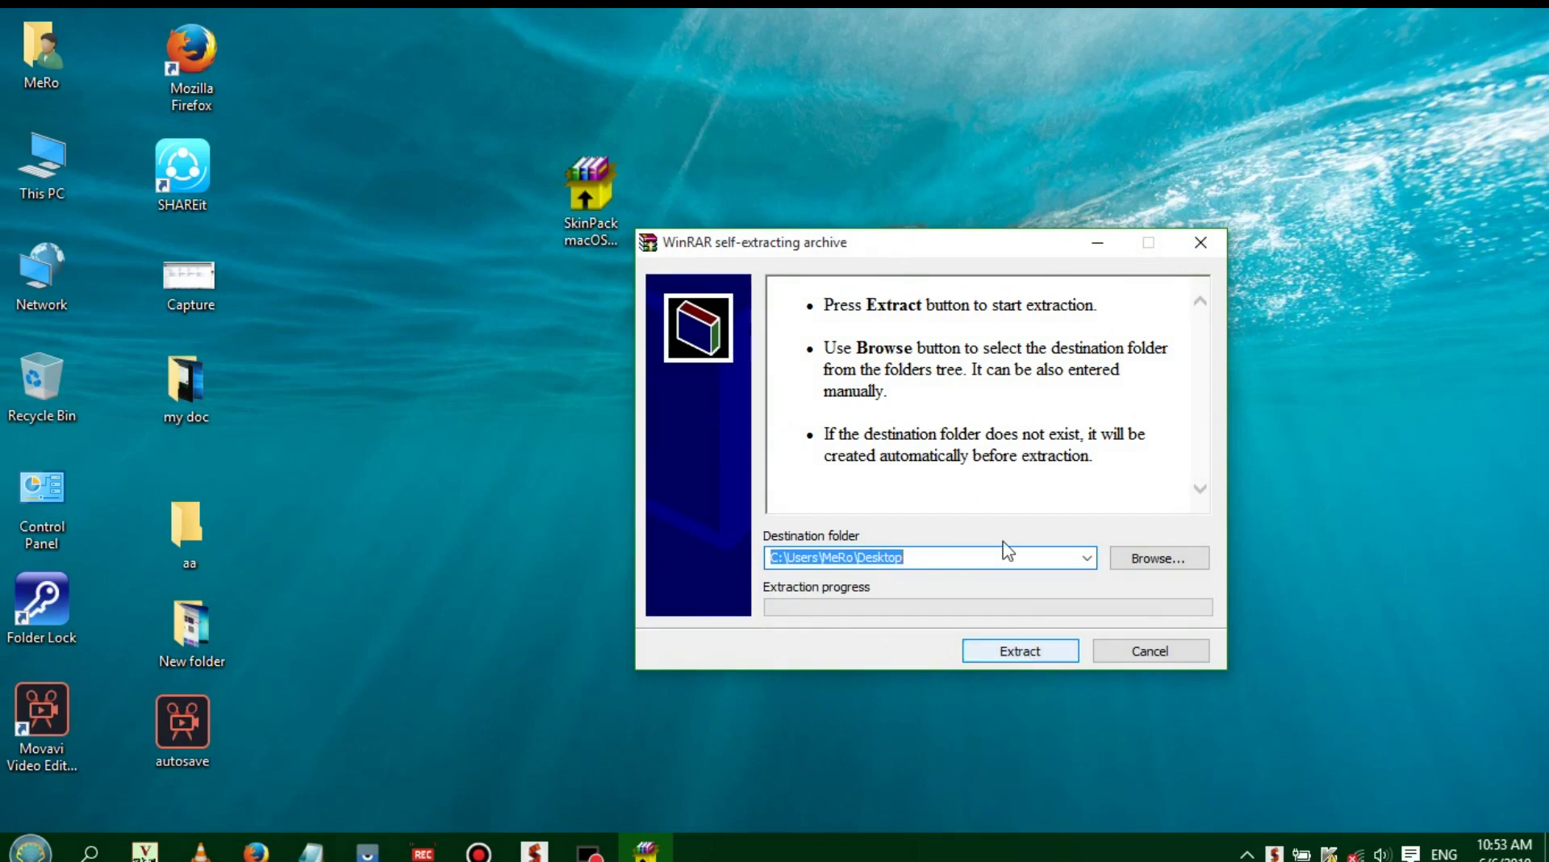
left_click(978, 552)
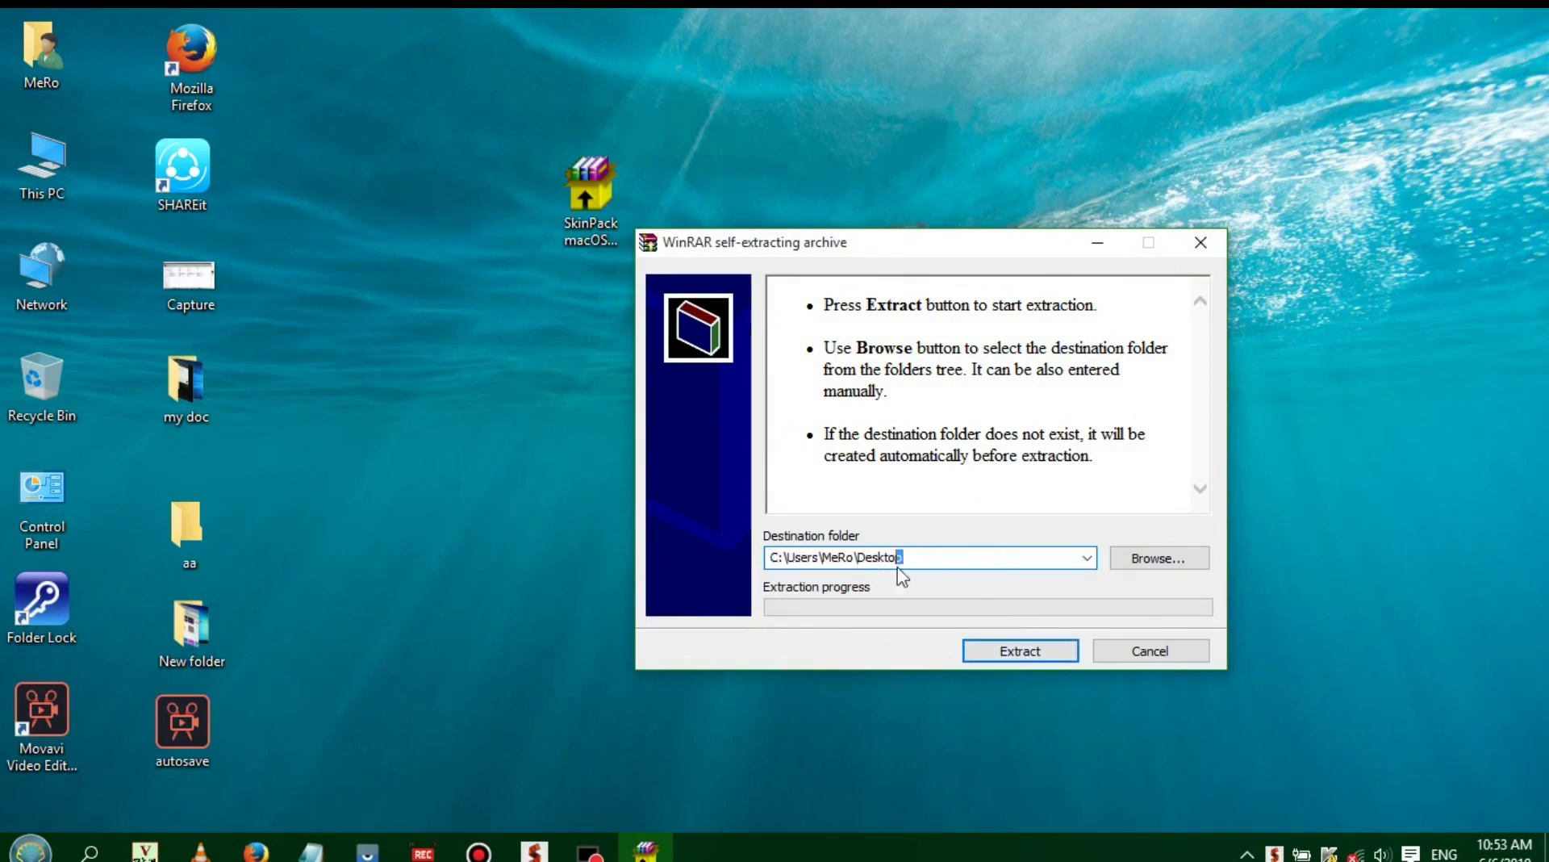
left_click(1013, 657)
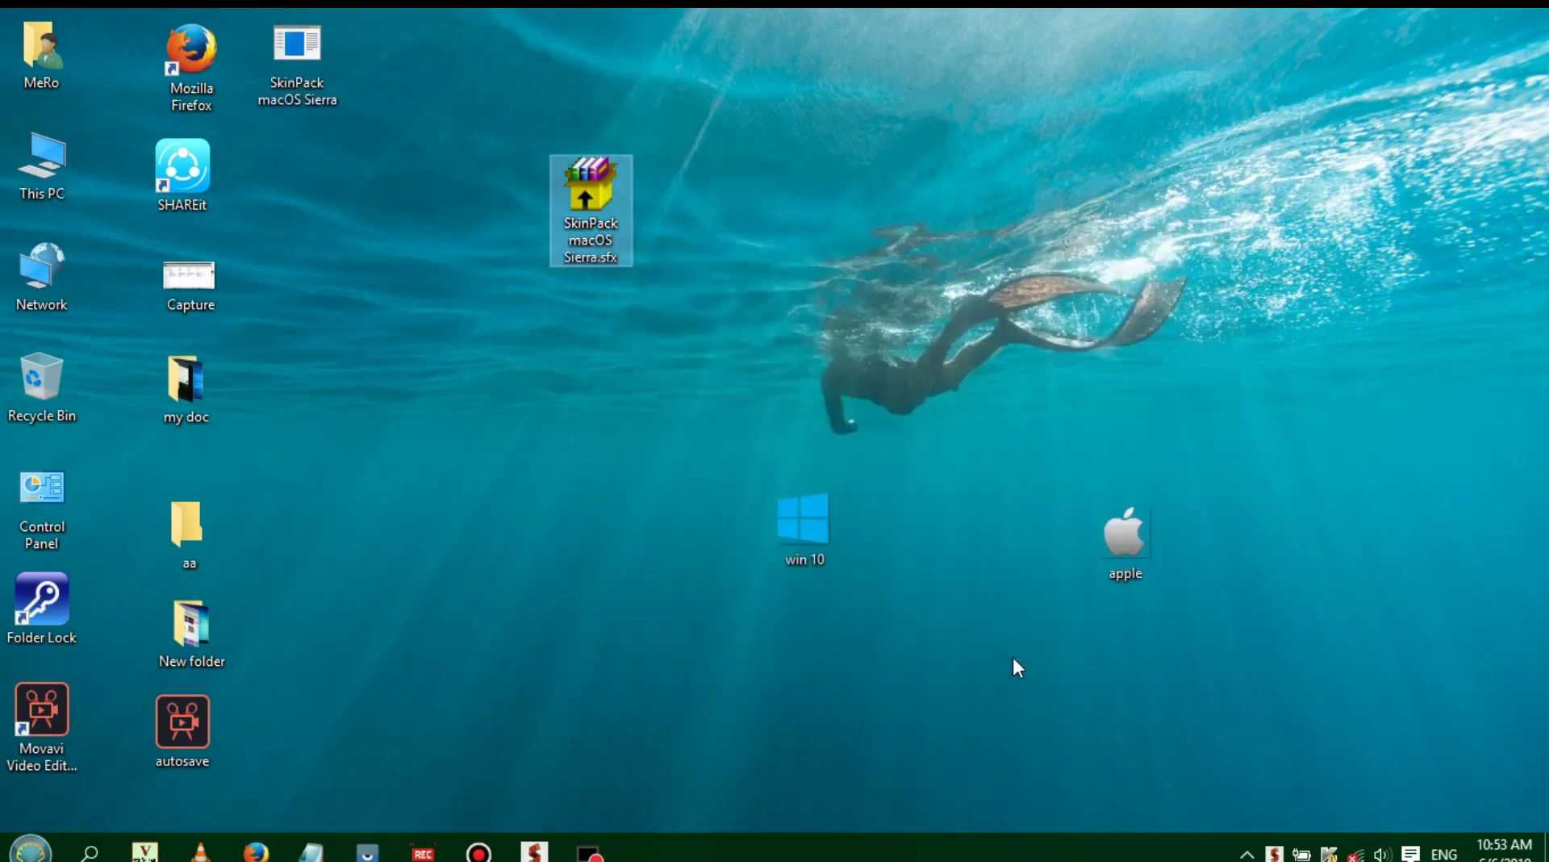
Separate the extracted SkinPack macOS Sierra installer from the archive on the desktop and run it as administrator.
left_click_drag(592, 188, 936, 142)
left_click_drag(308, 48, 498, 242)
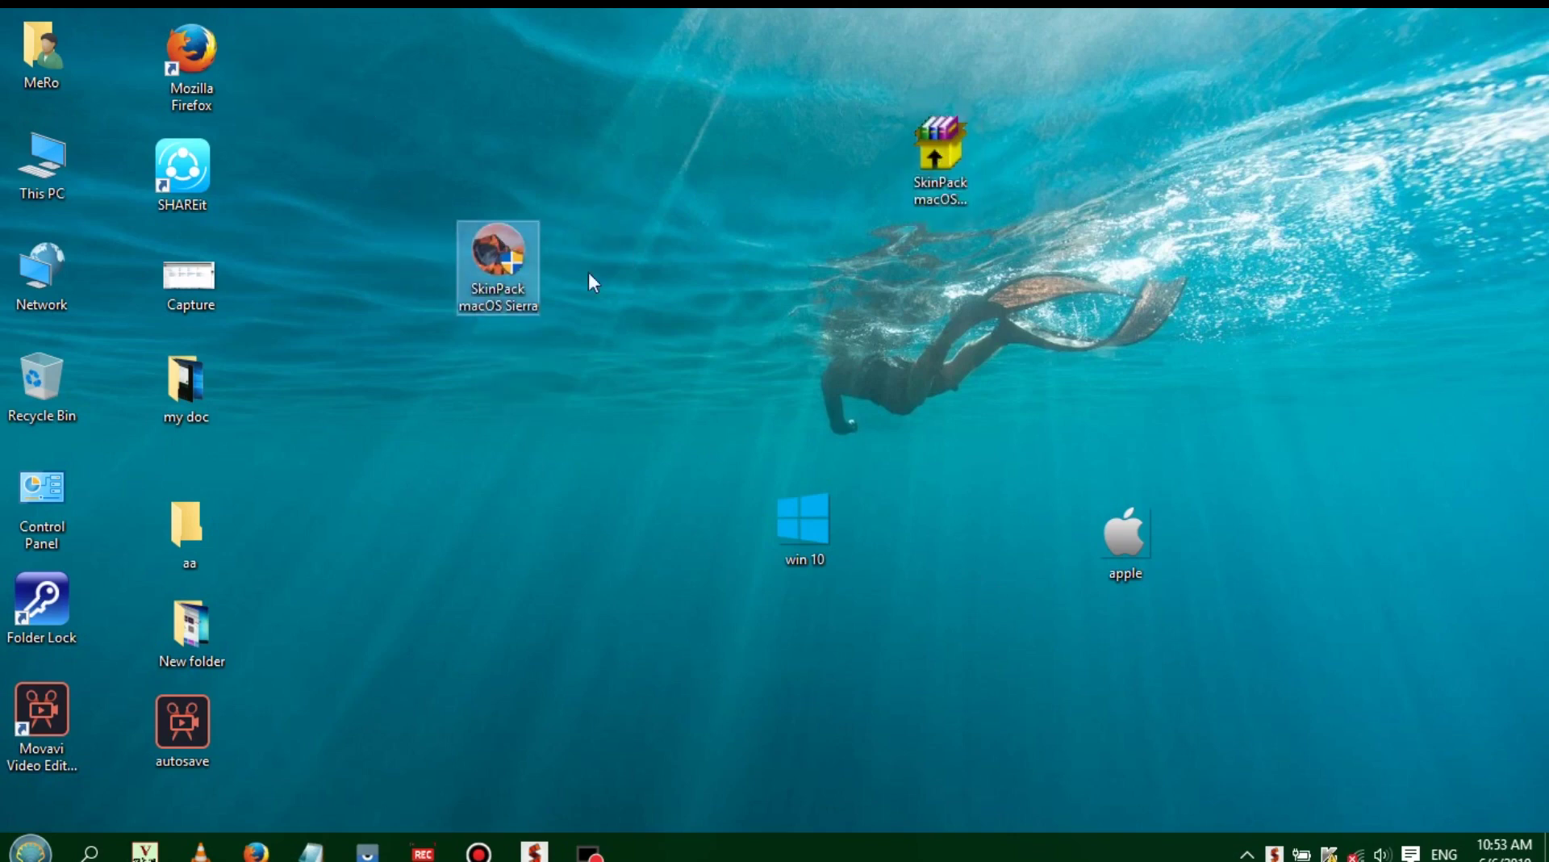
left_click(631, 300)
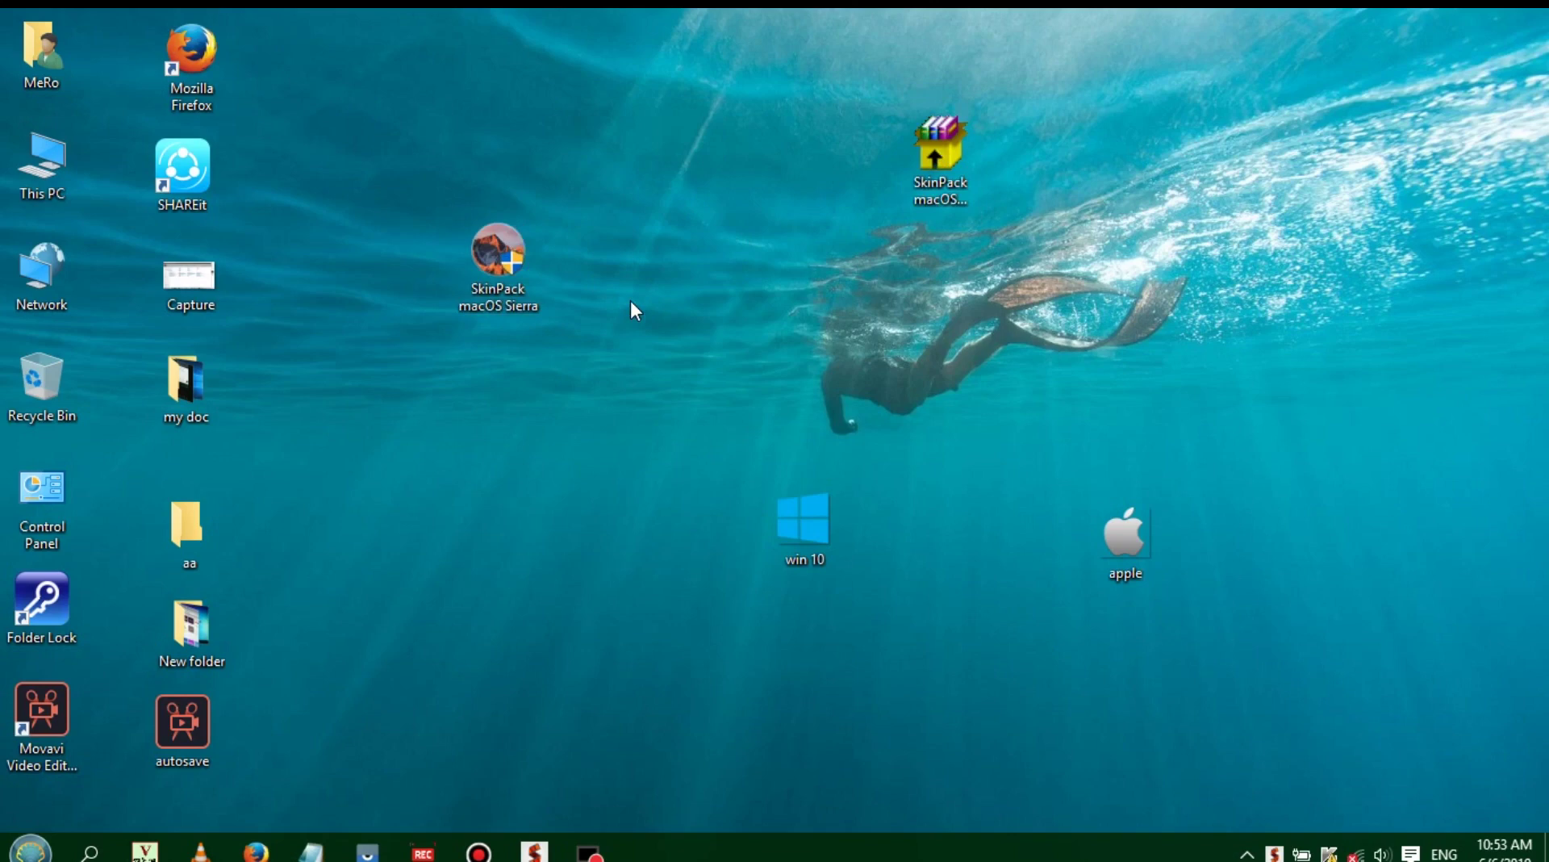
right_click(496, 236)
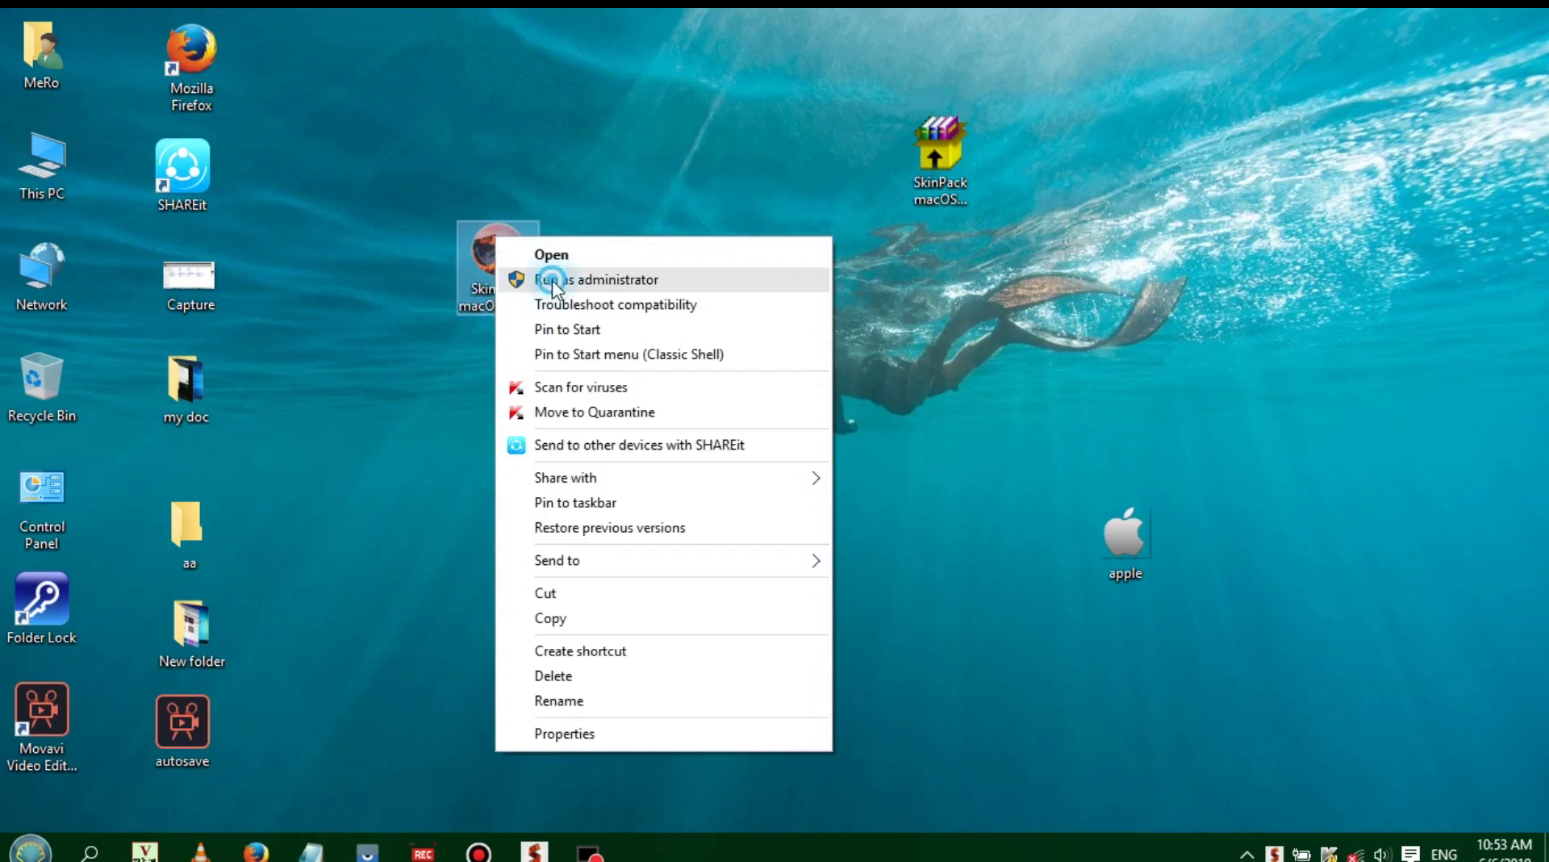
left_click(553, 281)
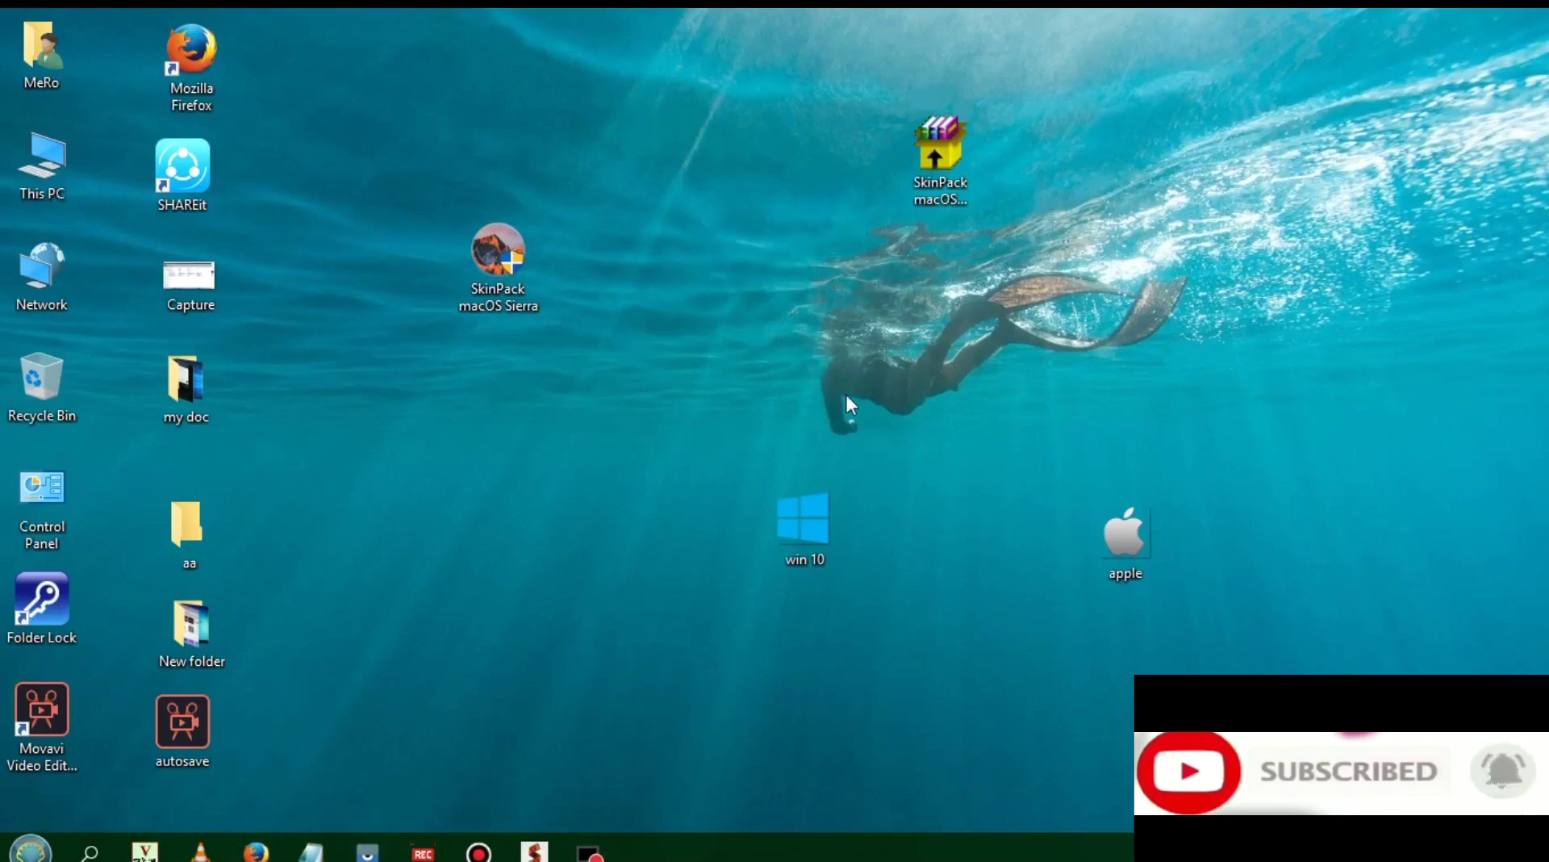
Move the win 10 icon below the apple icon and the SkinPack archive icon above it.
left_click_drag(804, 518, 1134, 664)
left_click_drag(940, 138, 1102, 48)
left_click(994, 309)
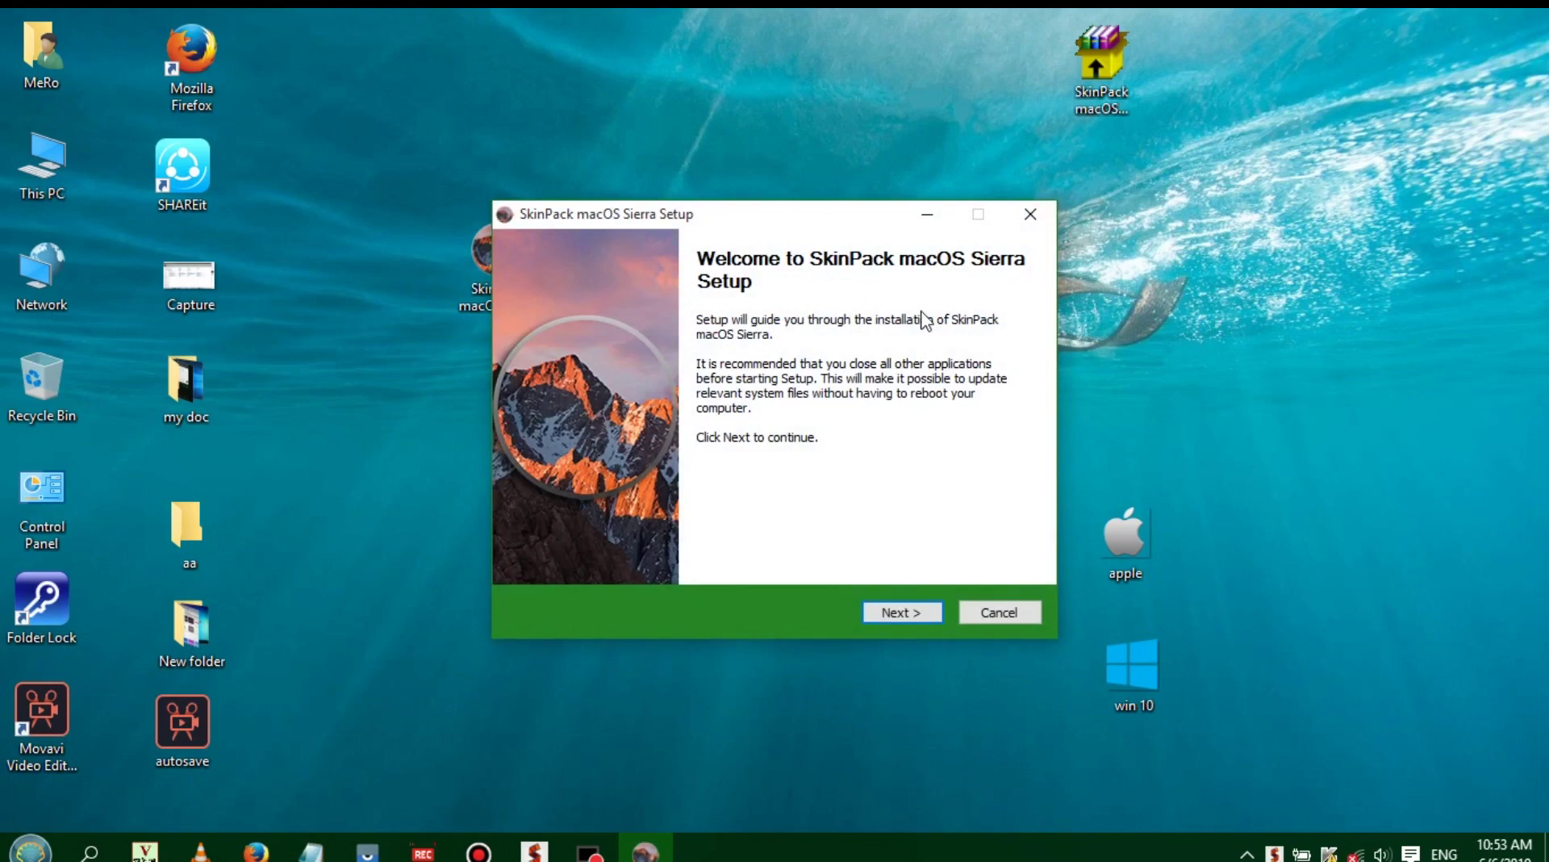
Proceed past the SkinPack macOS Sierra welcome page and accept the terms of the License Agreement.
left_click_drag(831, 218, 751, 113)
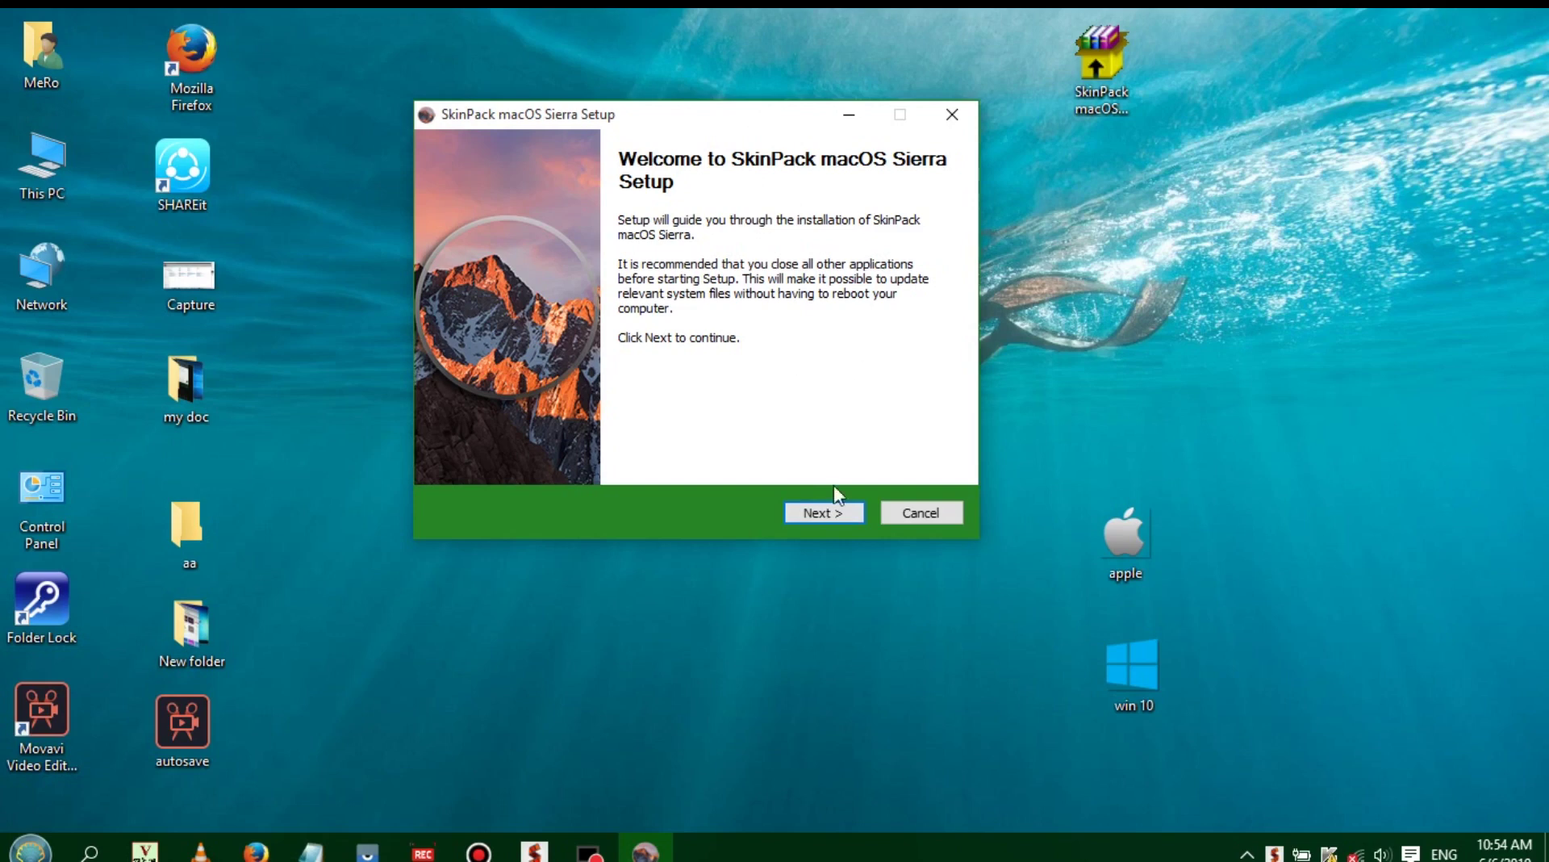
left_click(830, 516)
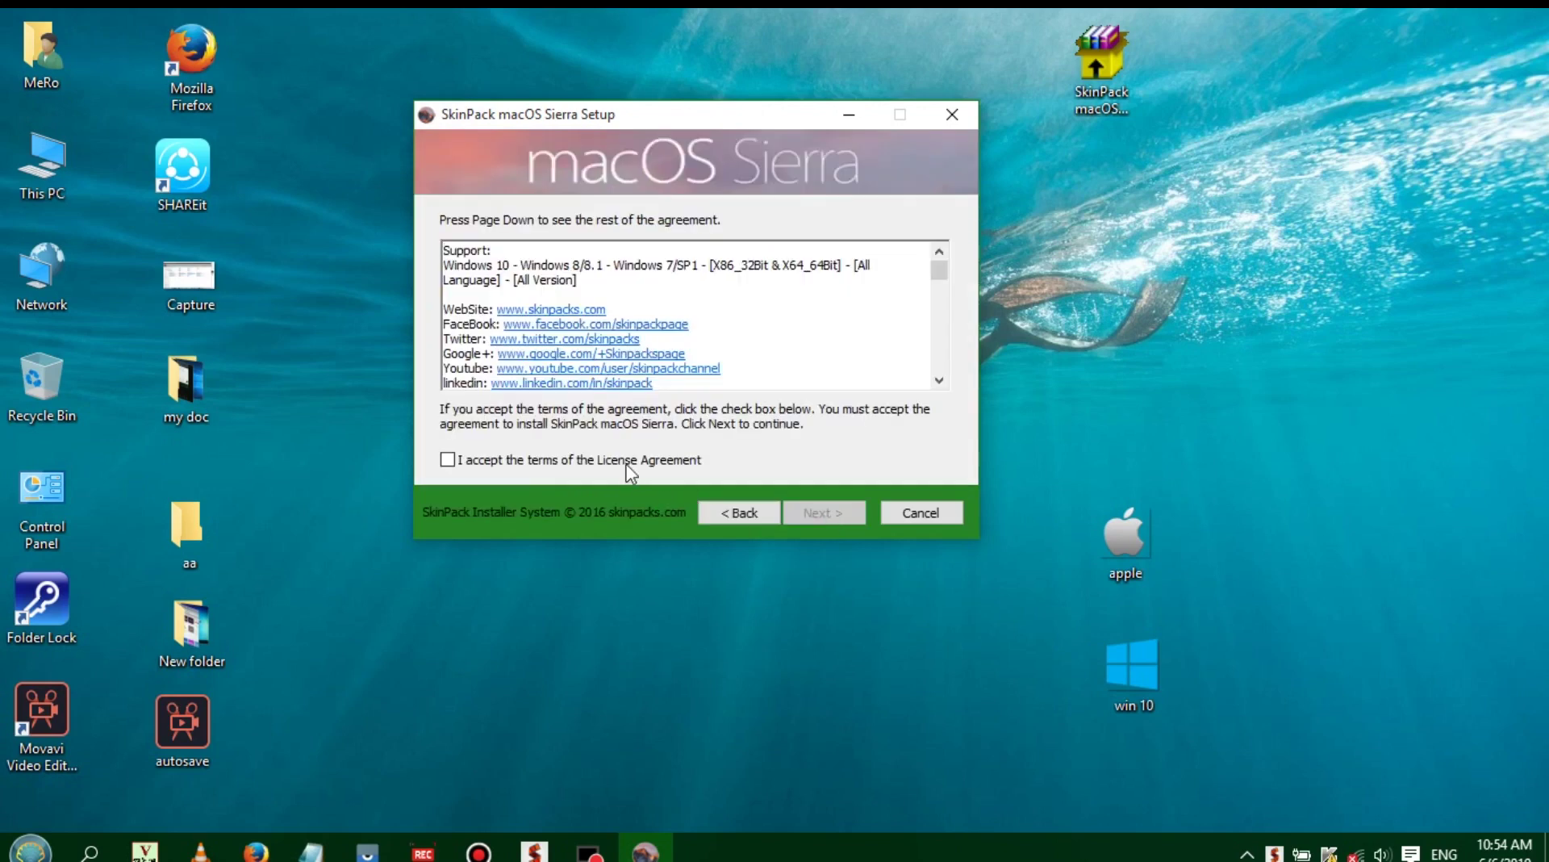
left_click(563, 464)
left_click(827, 513)
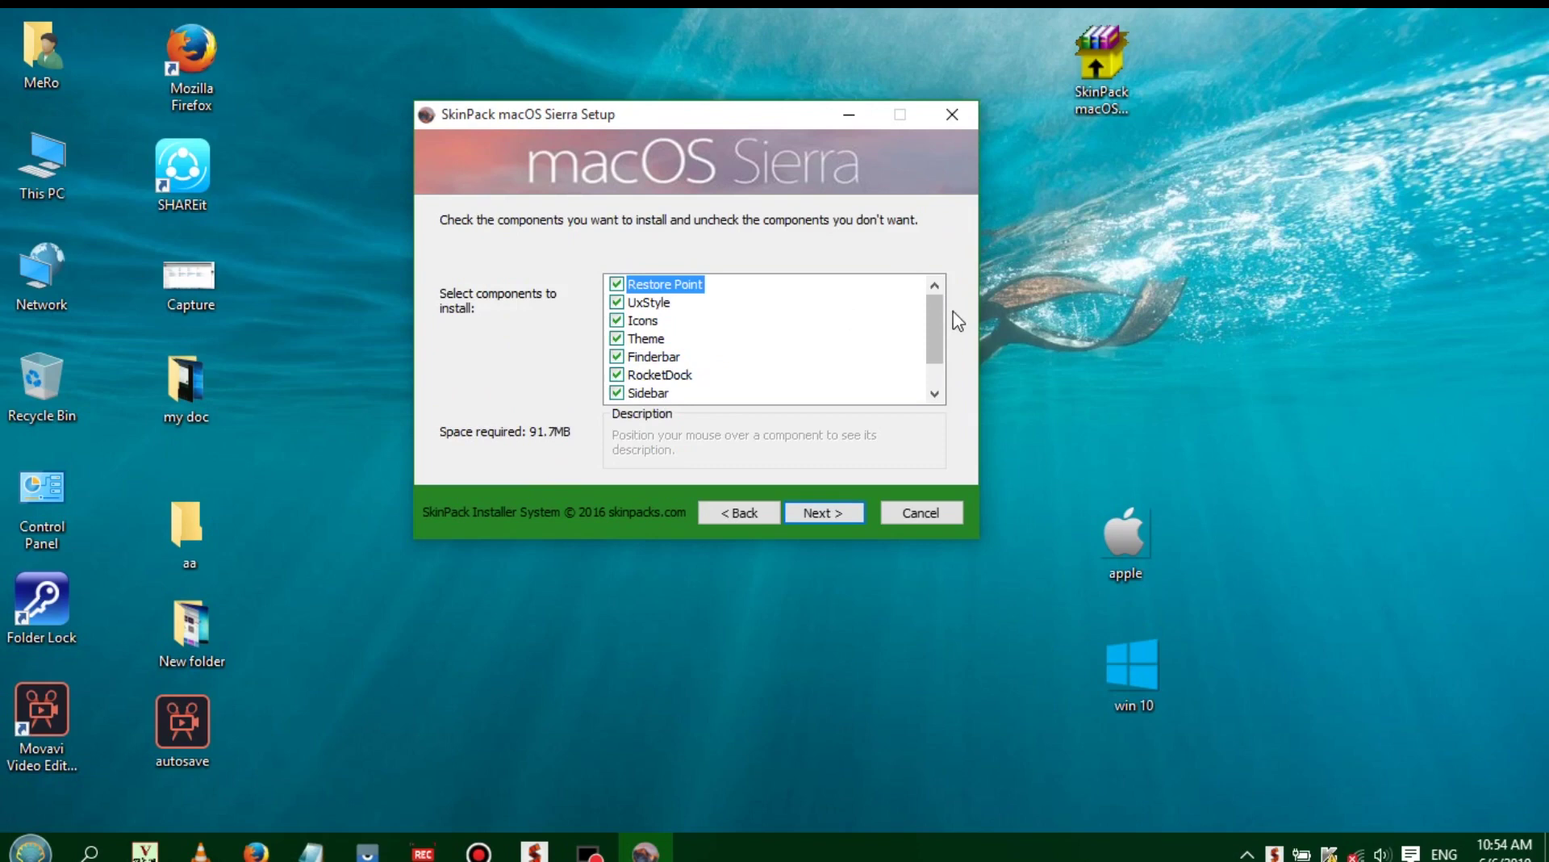
Start the SkinPack installation with all listed components selected and move the setup window aside.
mouse_move(933, 321)
left_mouse_down()
mouse_move(939, 415)
mouse_move(936, 323)
left_mouse_up()
left_click(817, 514)
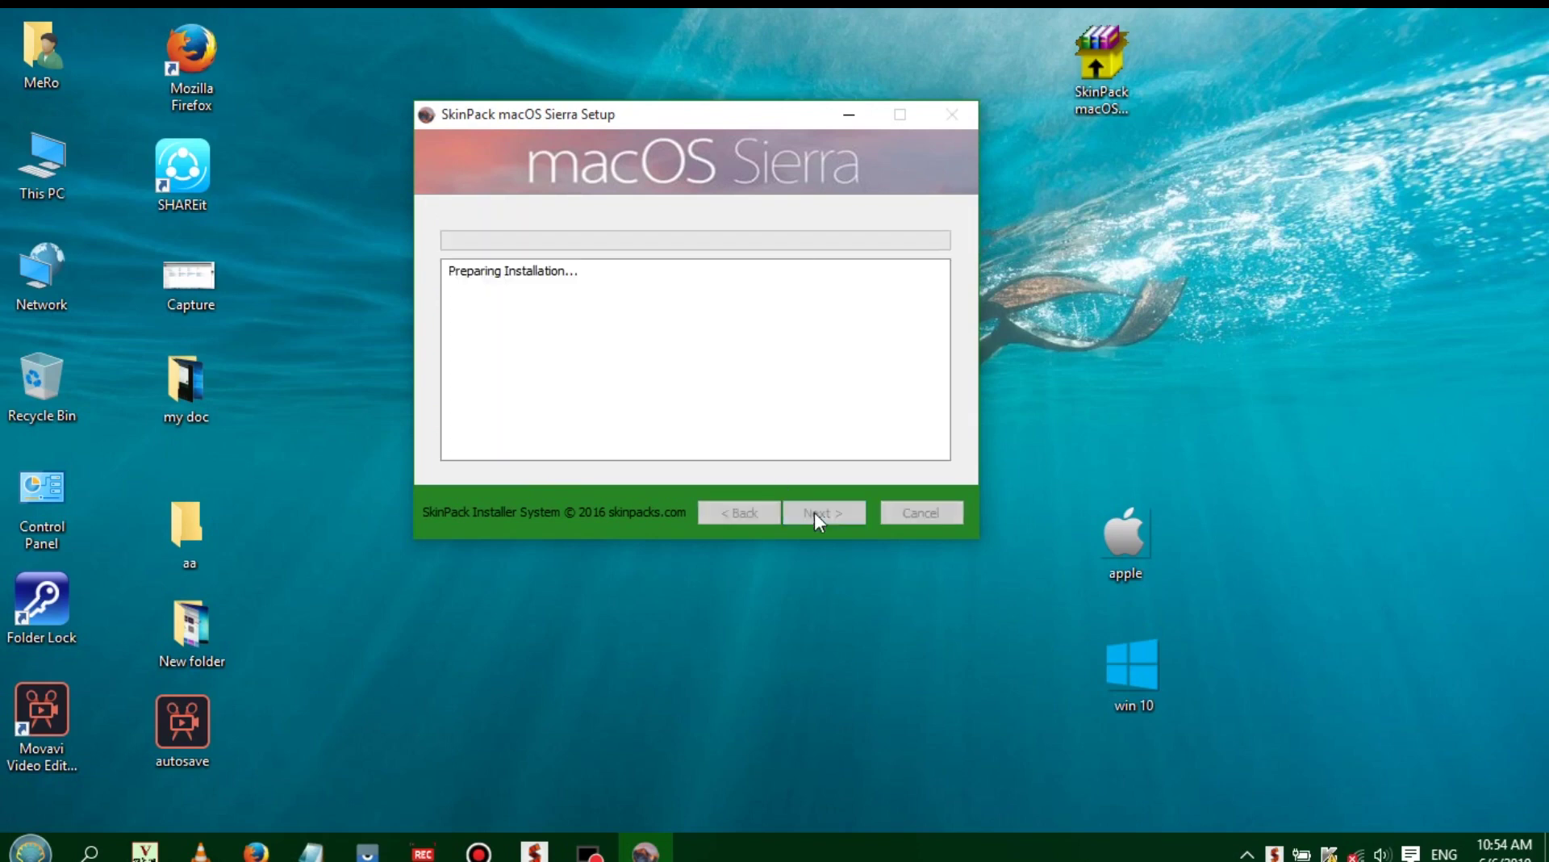
left_click_drag(712, 118, 1216, 66)
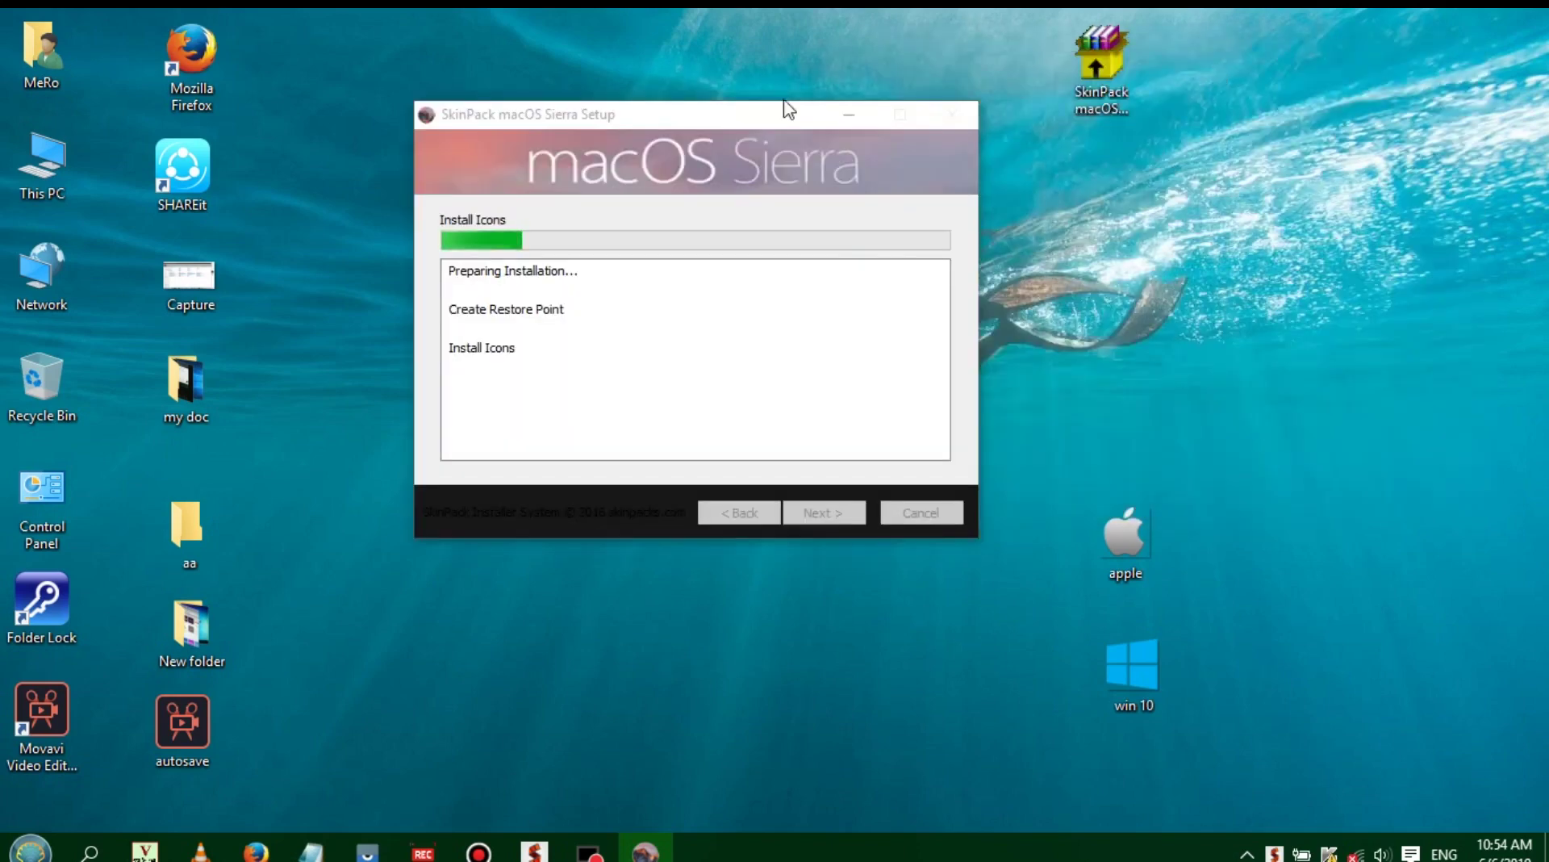
left_click_drag(762, 122, 1208, 126)
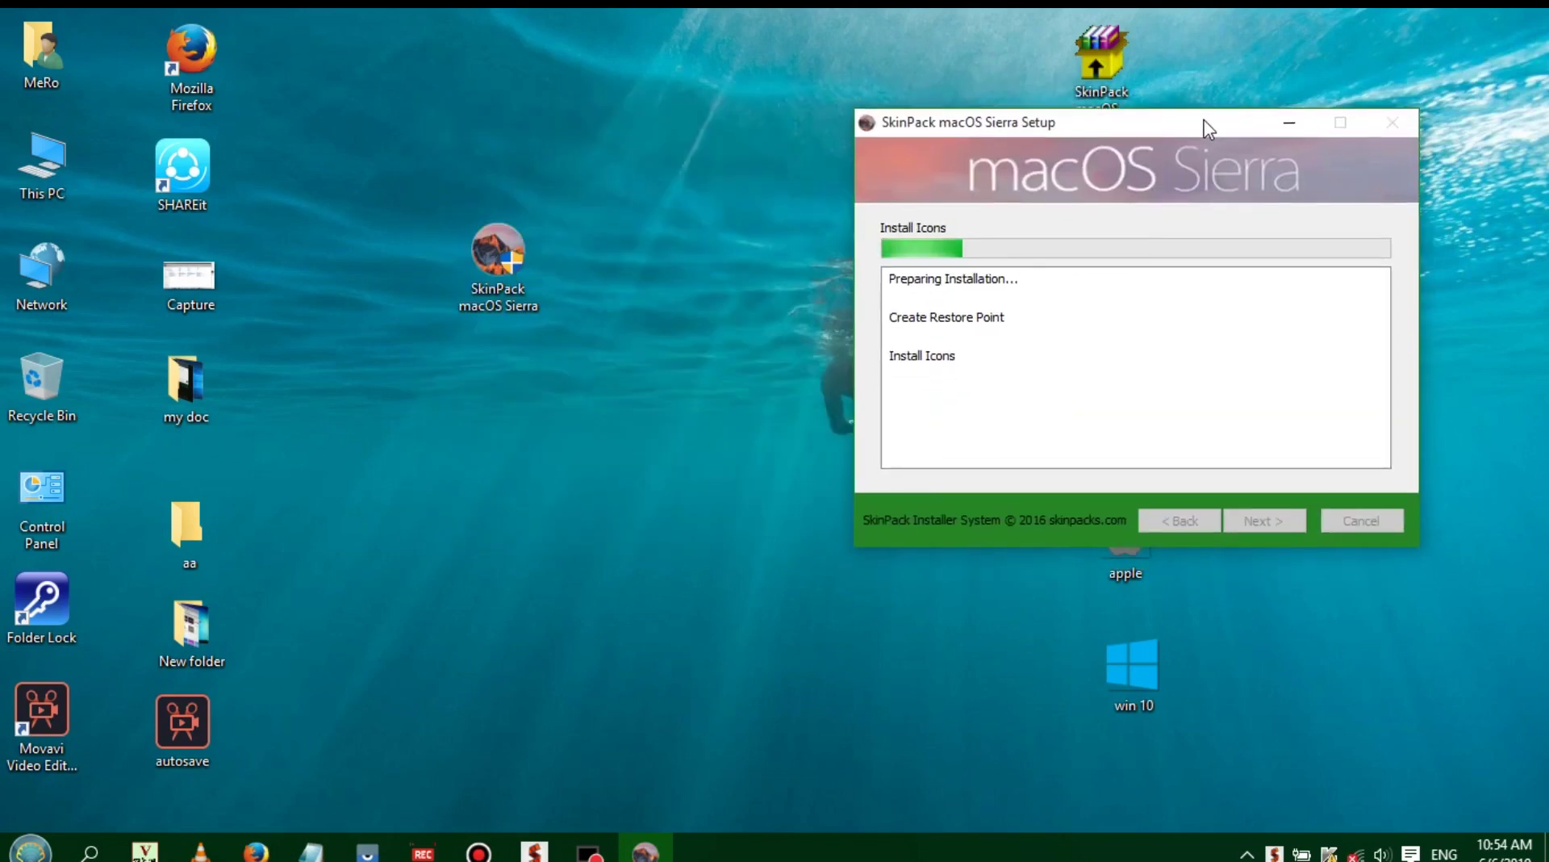
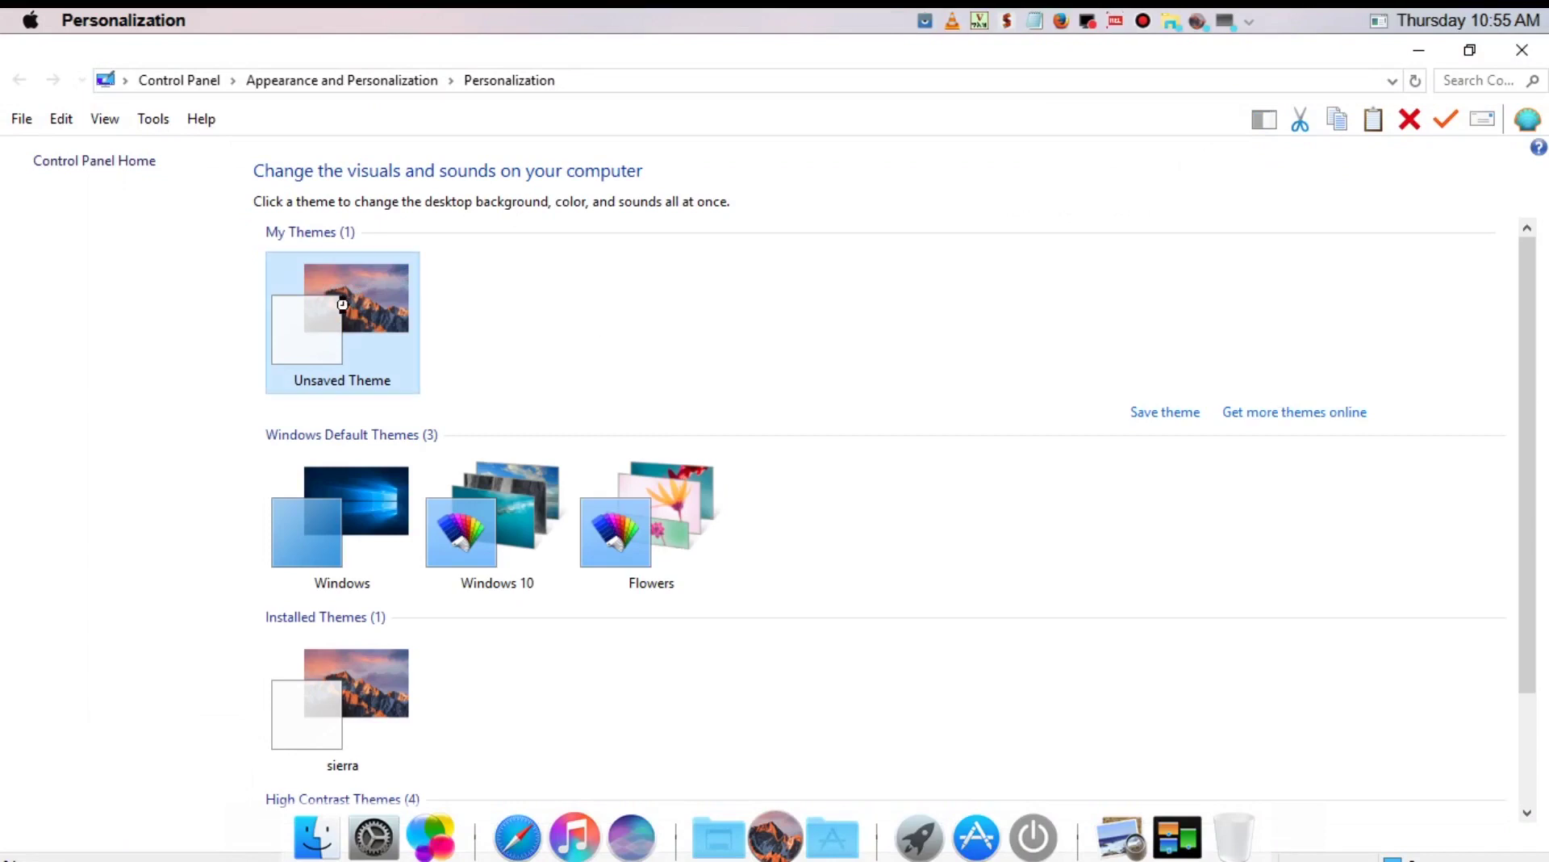
Minimize the Personalization window and finish the SkinPack macOS Sierra setup, closing the skinpacks.com page it launches.
left_click(1413, 55)
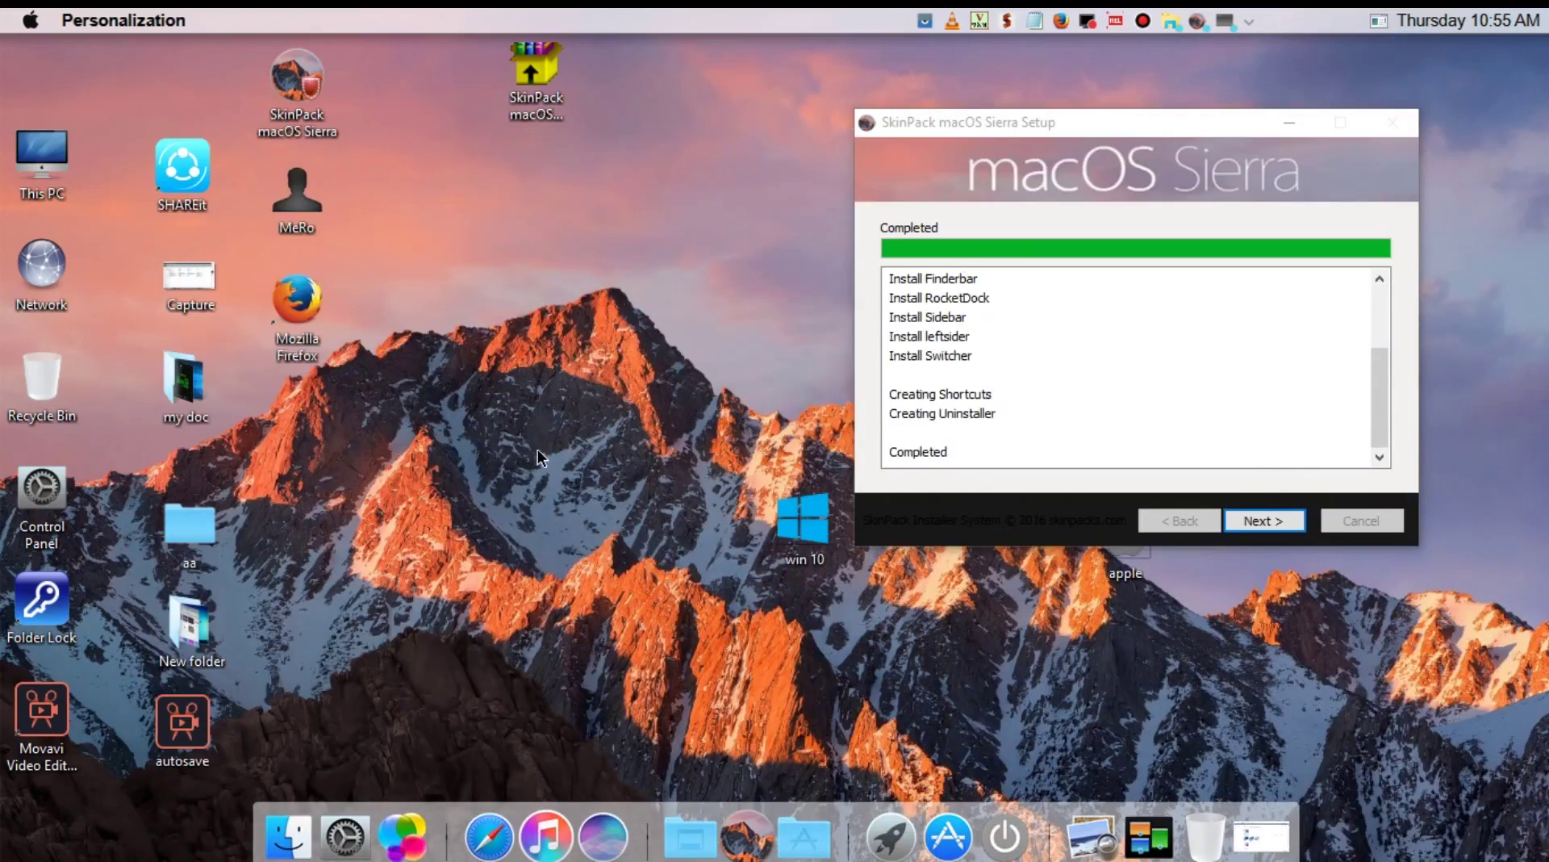
left_click(1257, 520)
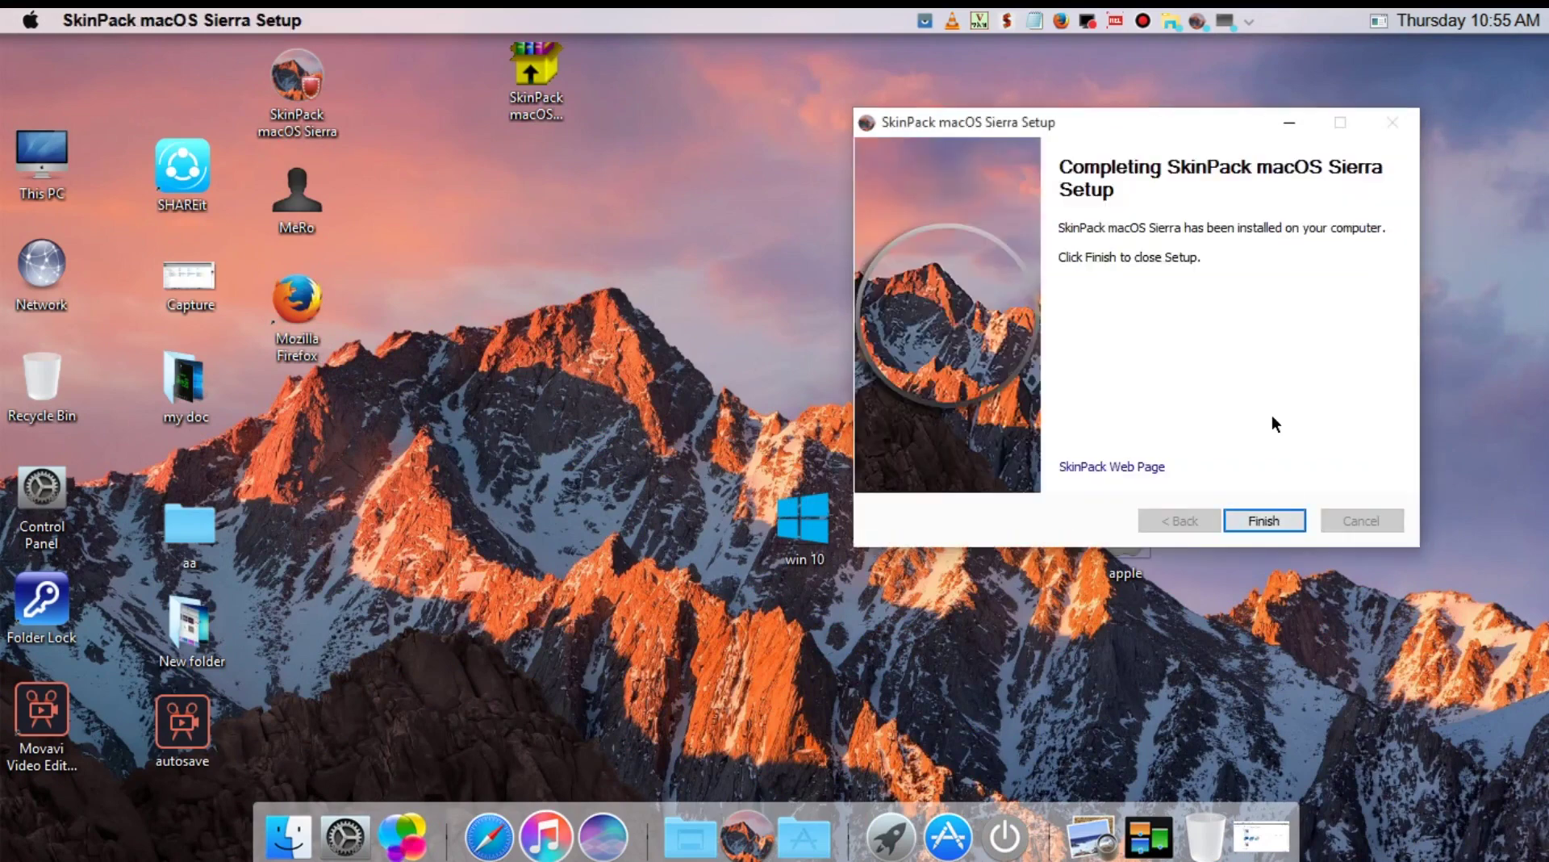
left_click(1258, 518)
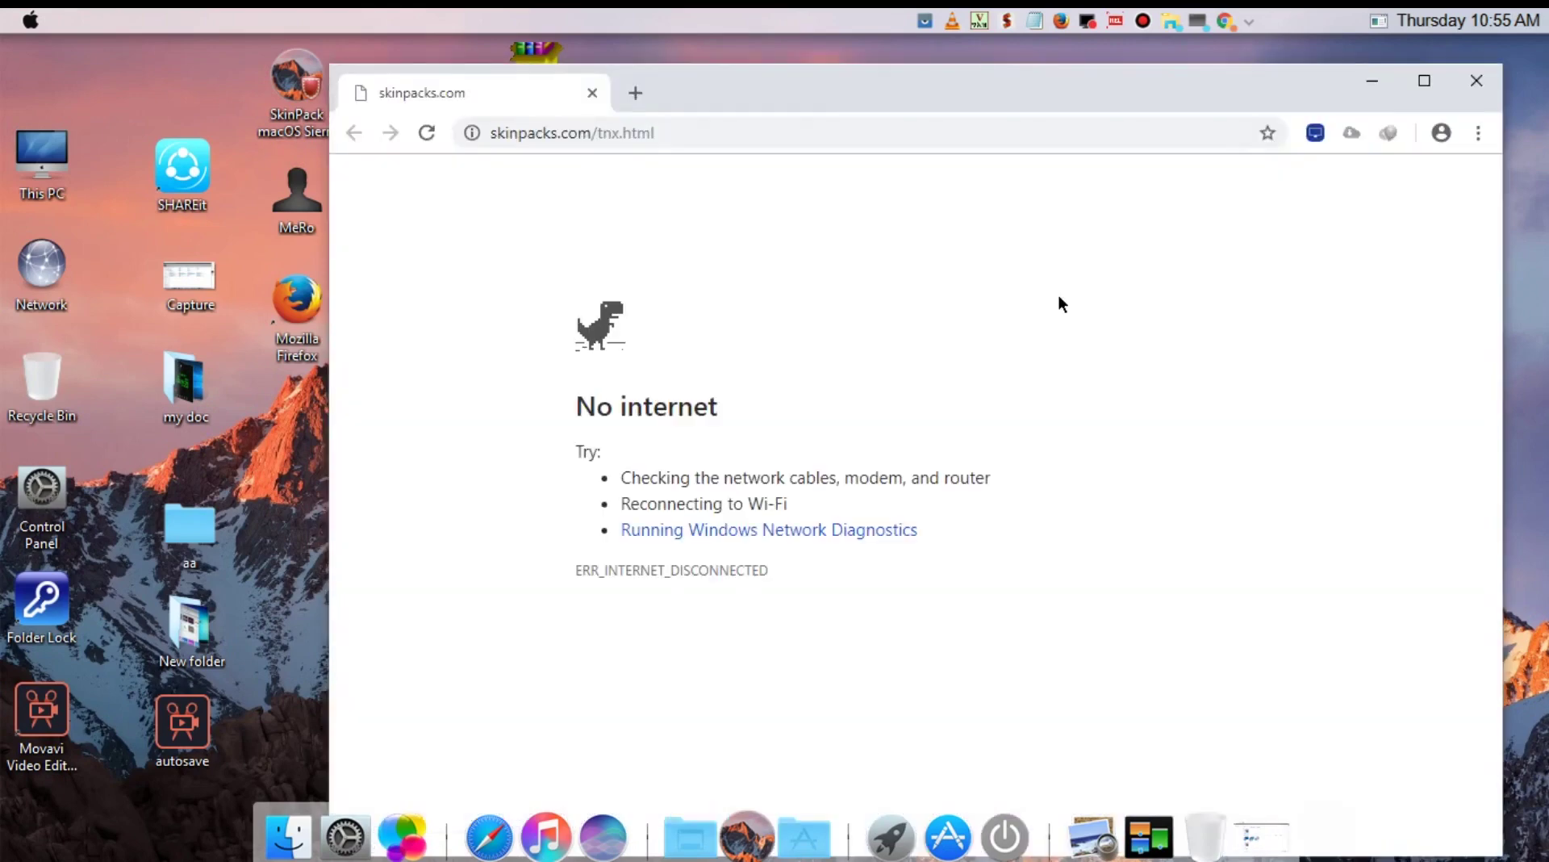
left_click(1472, 81)
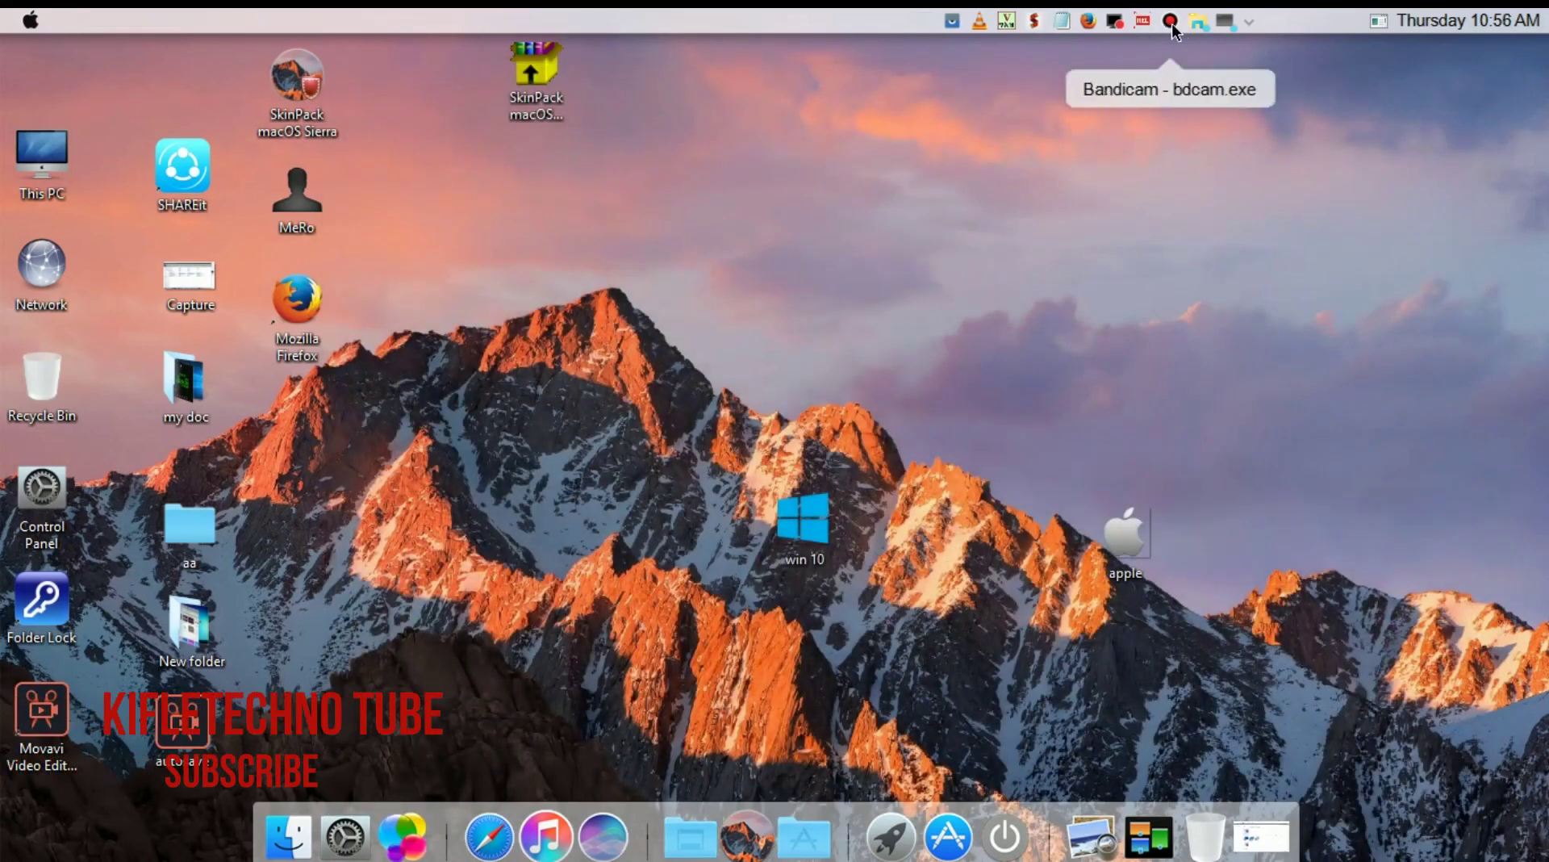
Go through the MetroSidebar welcome guide on adding tiles, navigating rooms and customizing tiles, and finish it.
left_click(1248, 21)
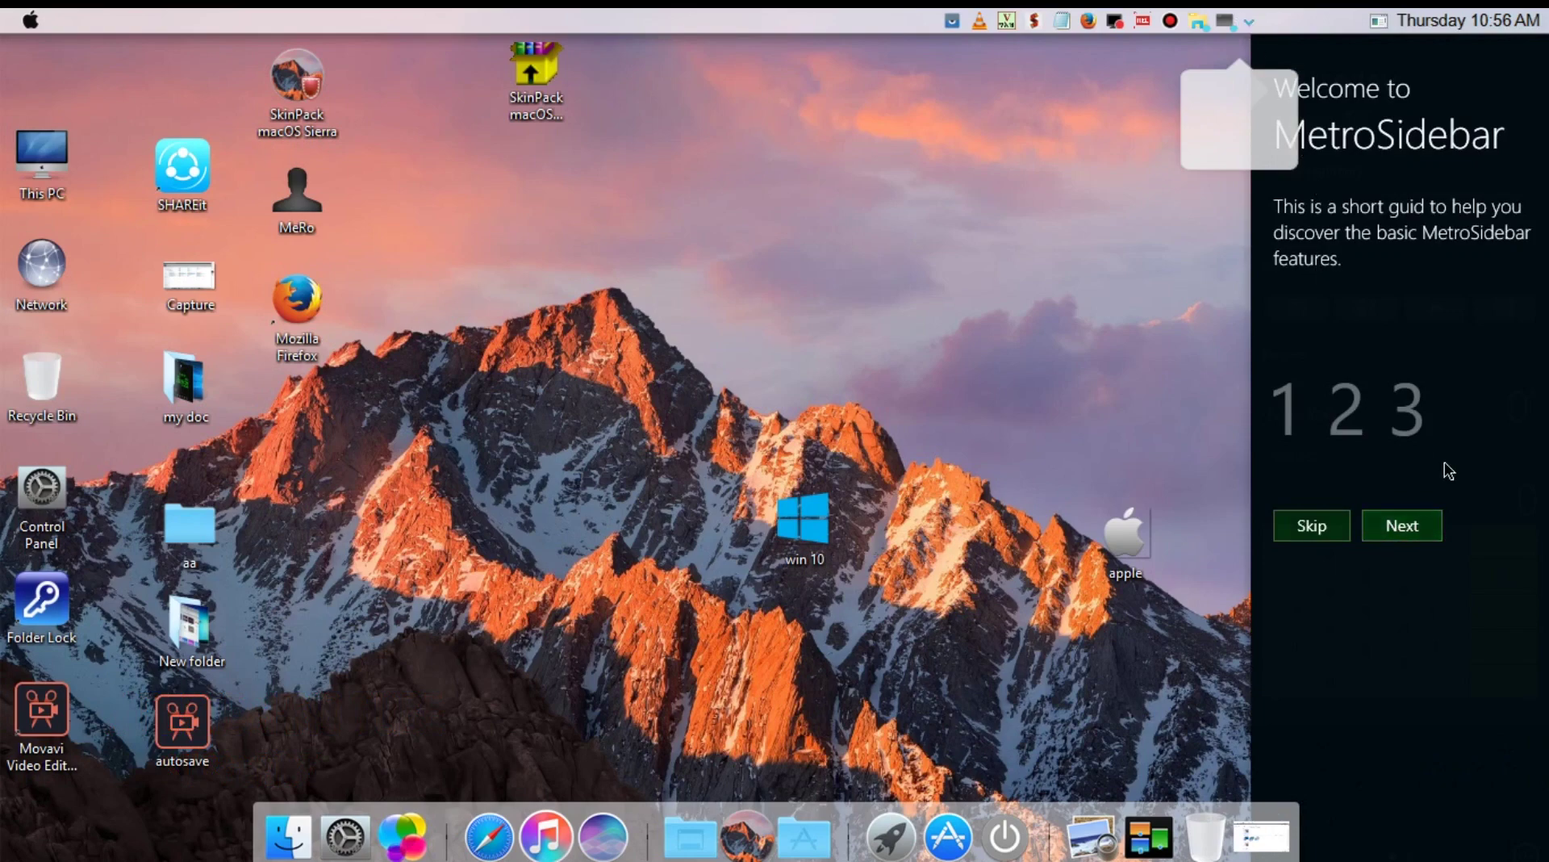
left_click(1402, 526)
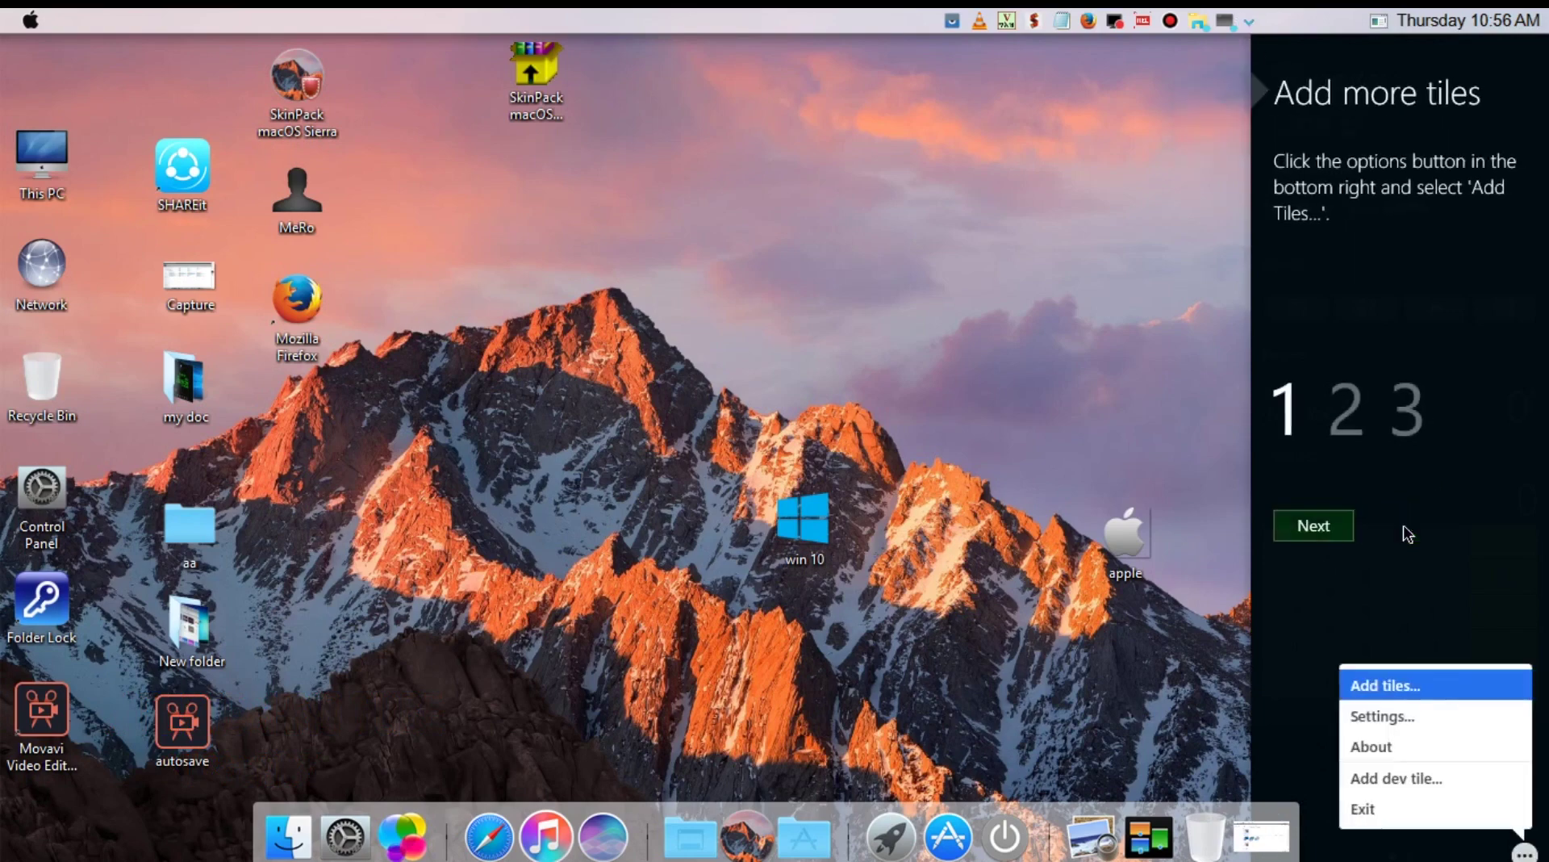
left_click(1316, 527)
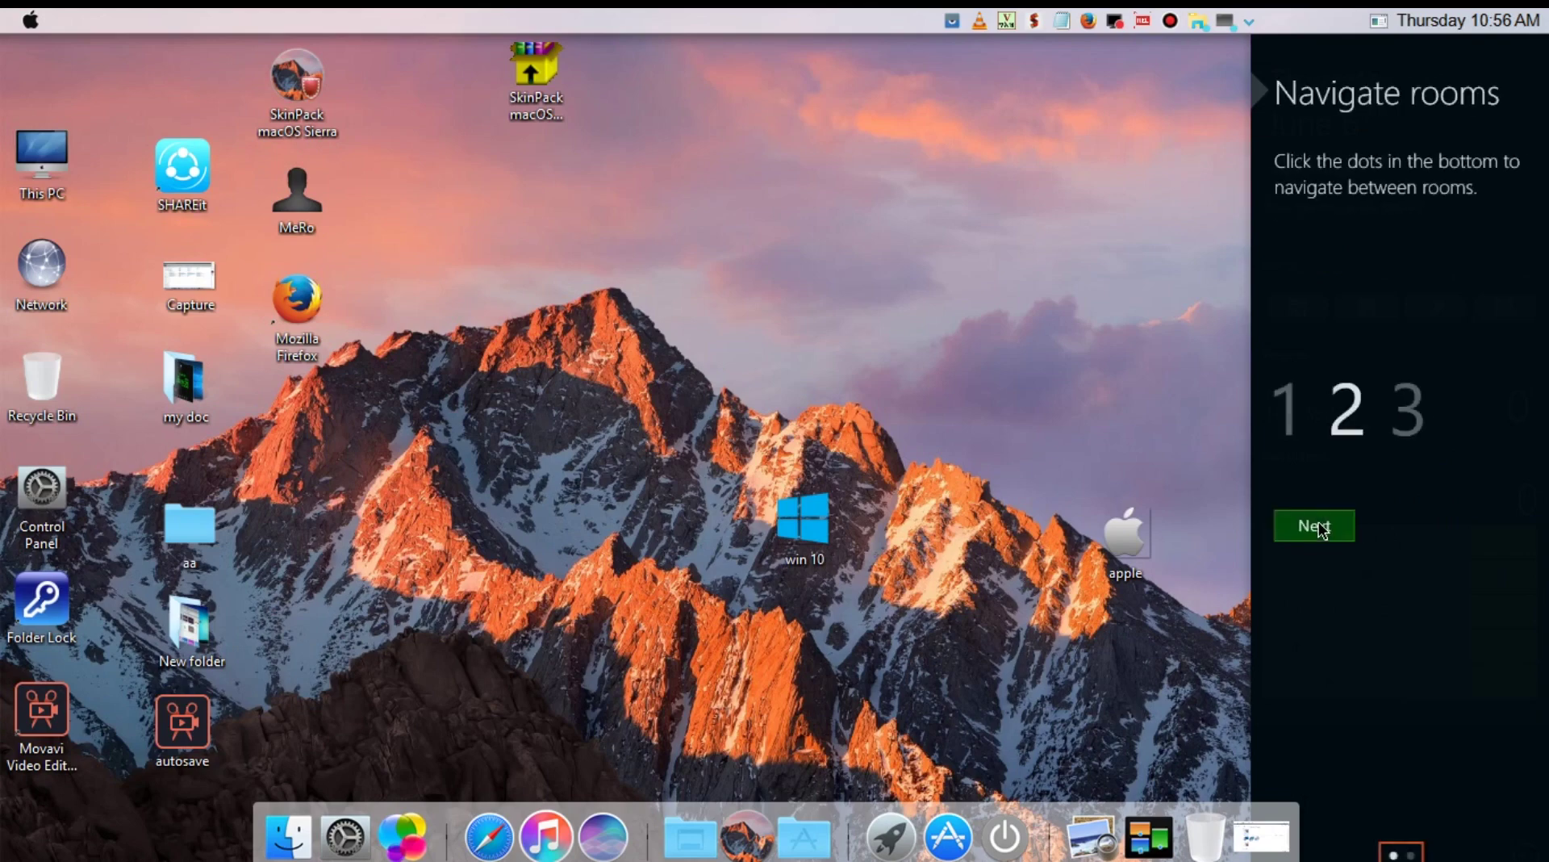
left_click(1318, 525)
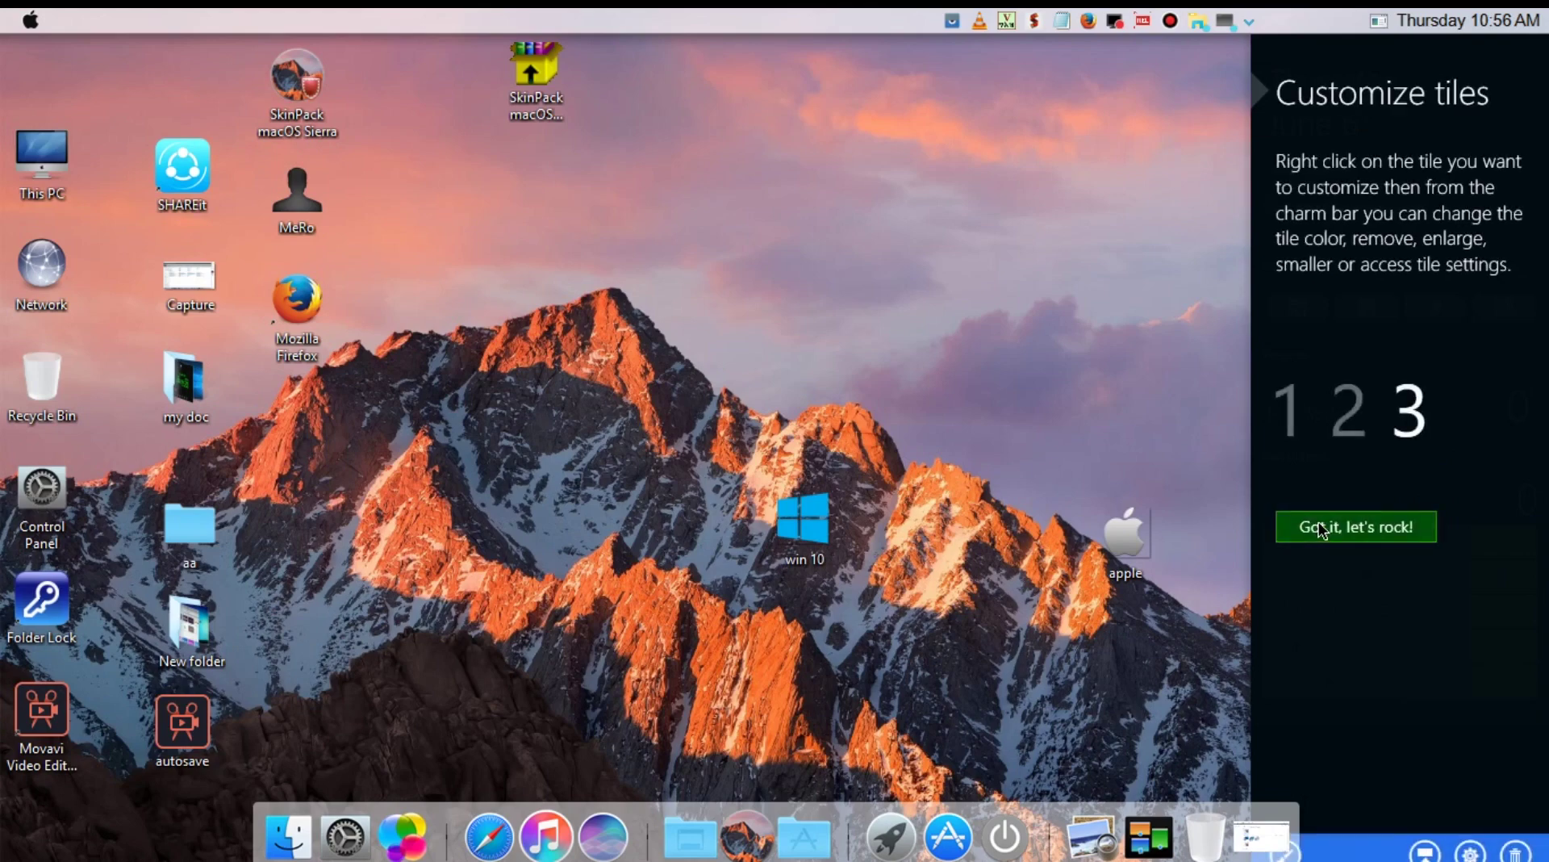
left_click(1359, 533)
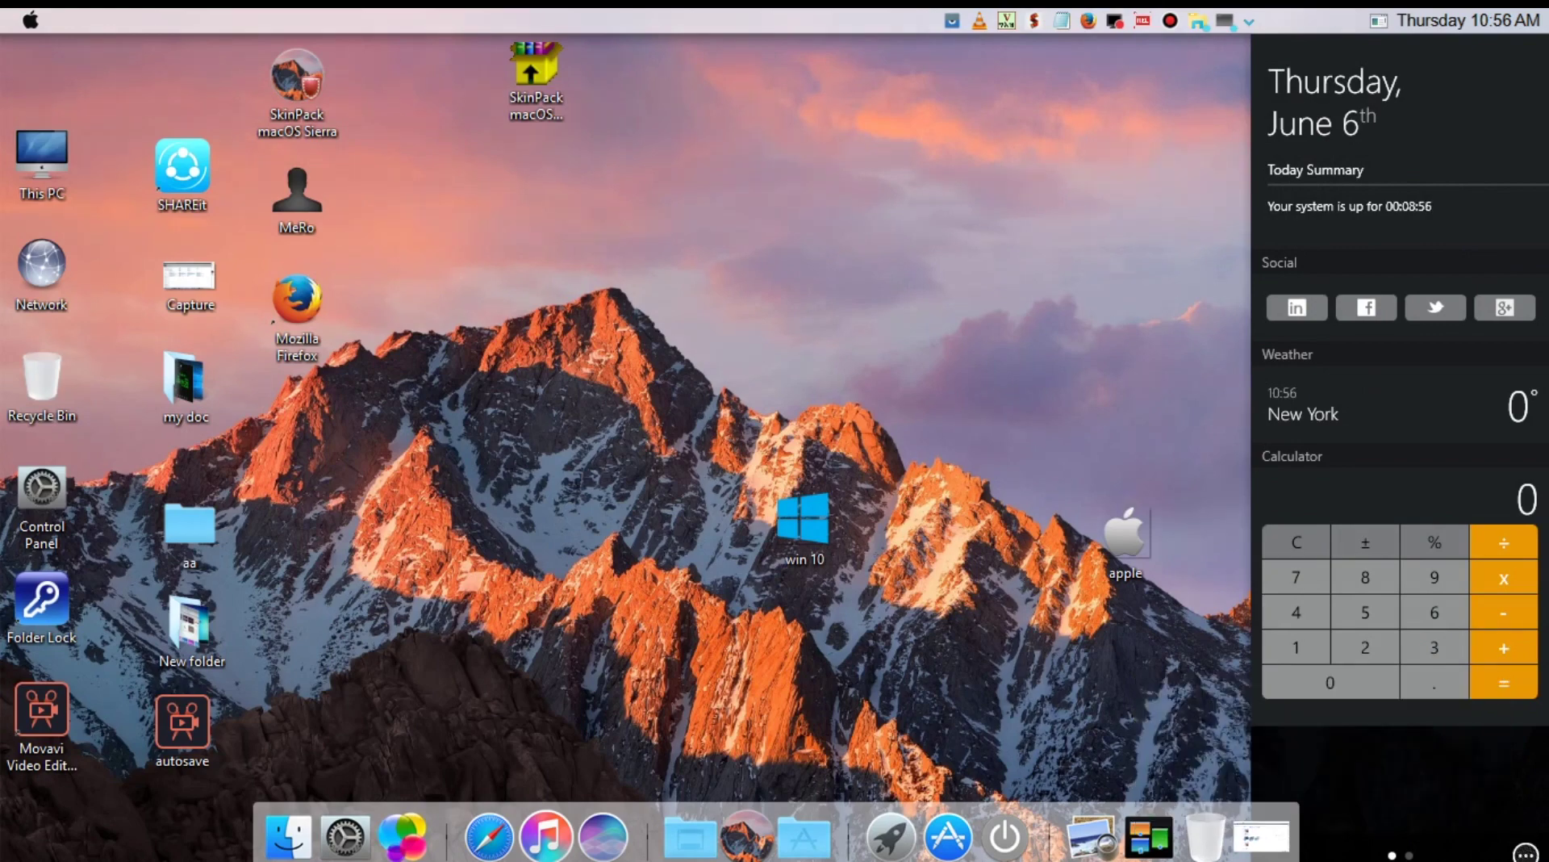
Enable Always on top in the MetroSidebar settings, and try the Dock option before turning it back off.
left_click(1525, 852)
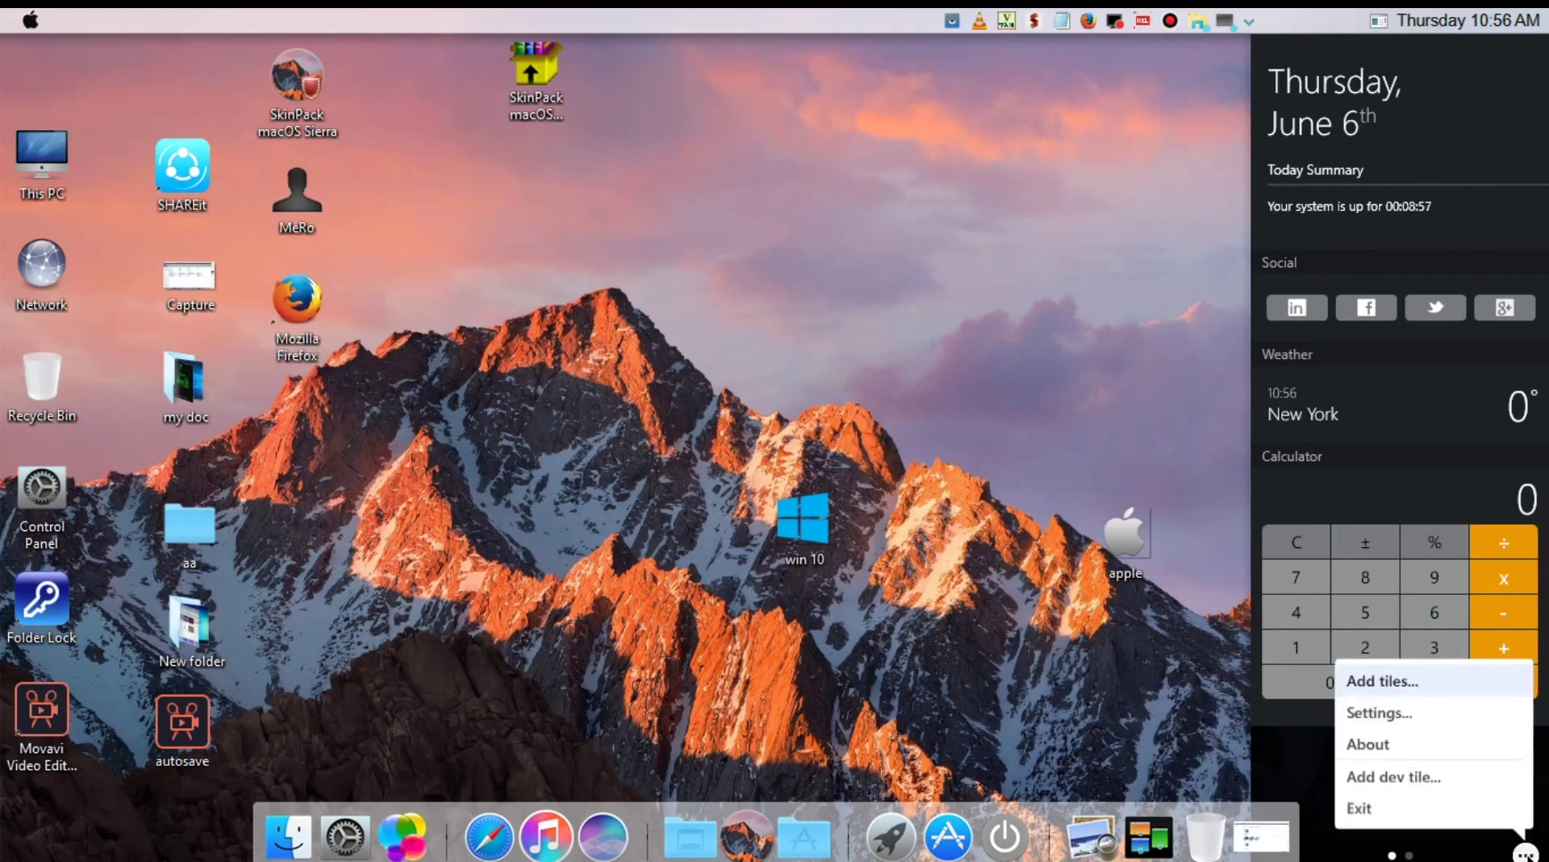
left_click(1381, 716)
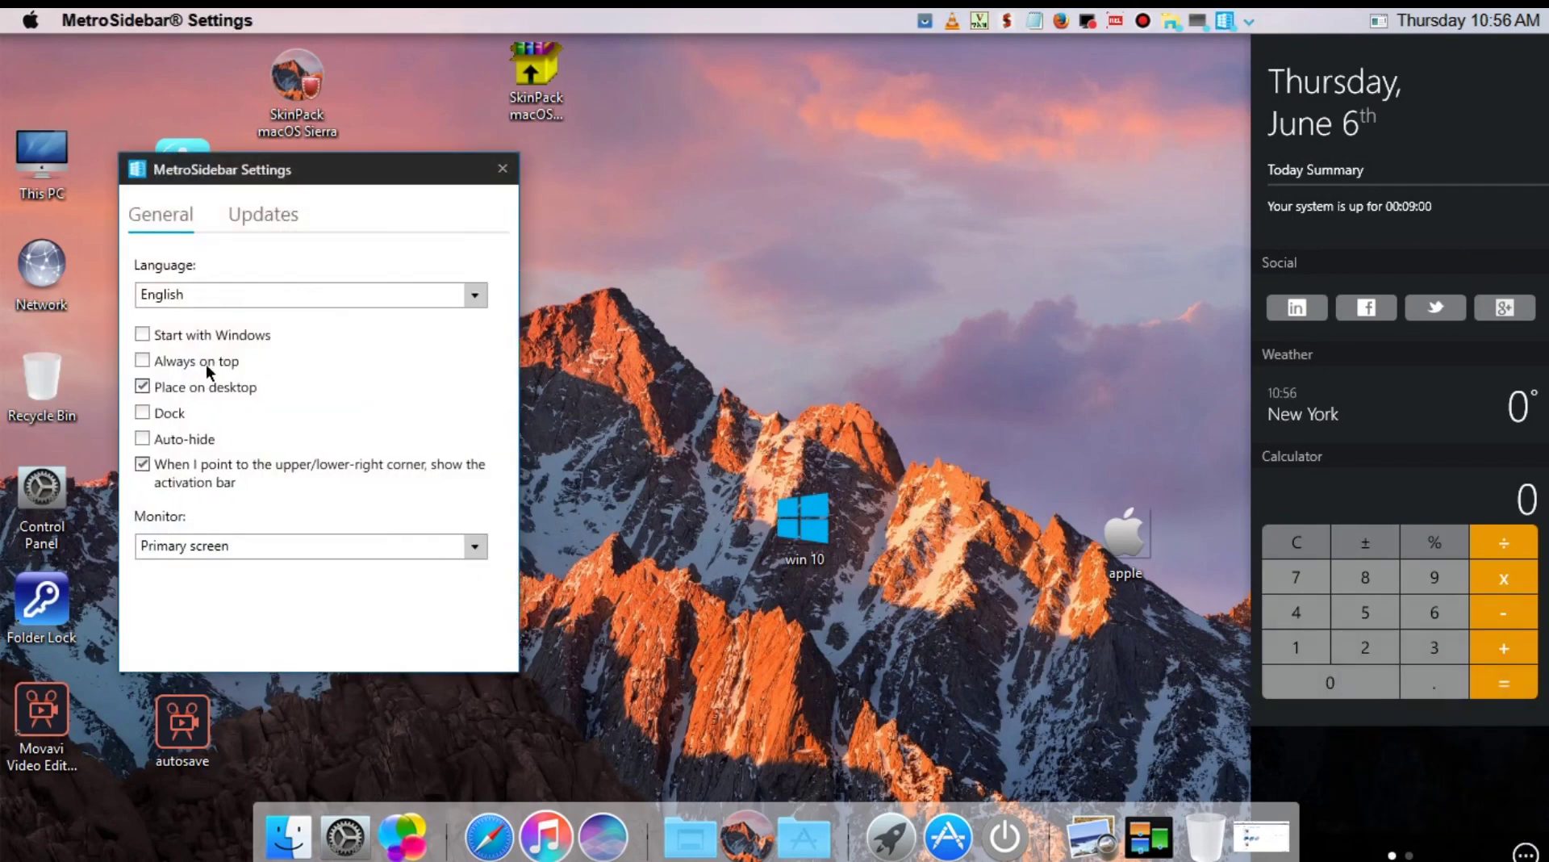
left_click(145, 357)
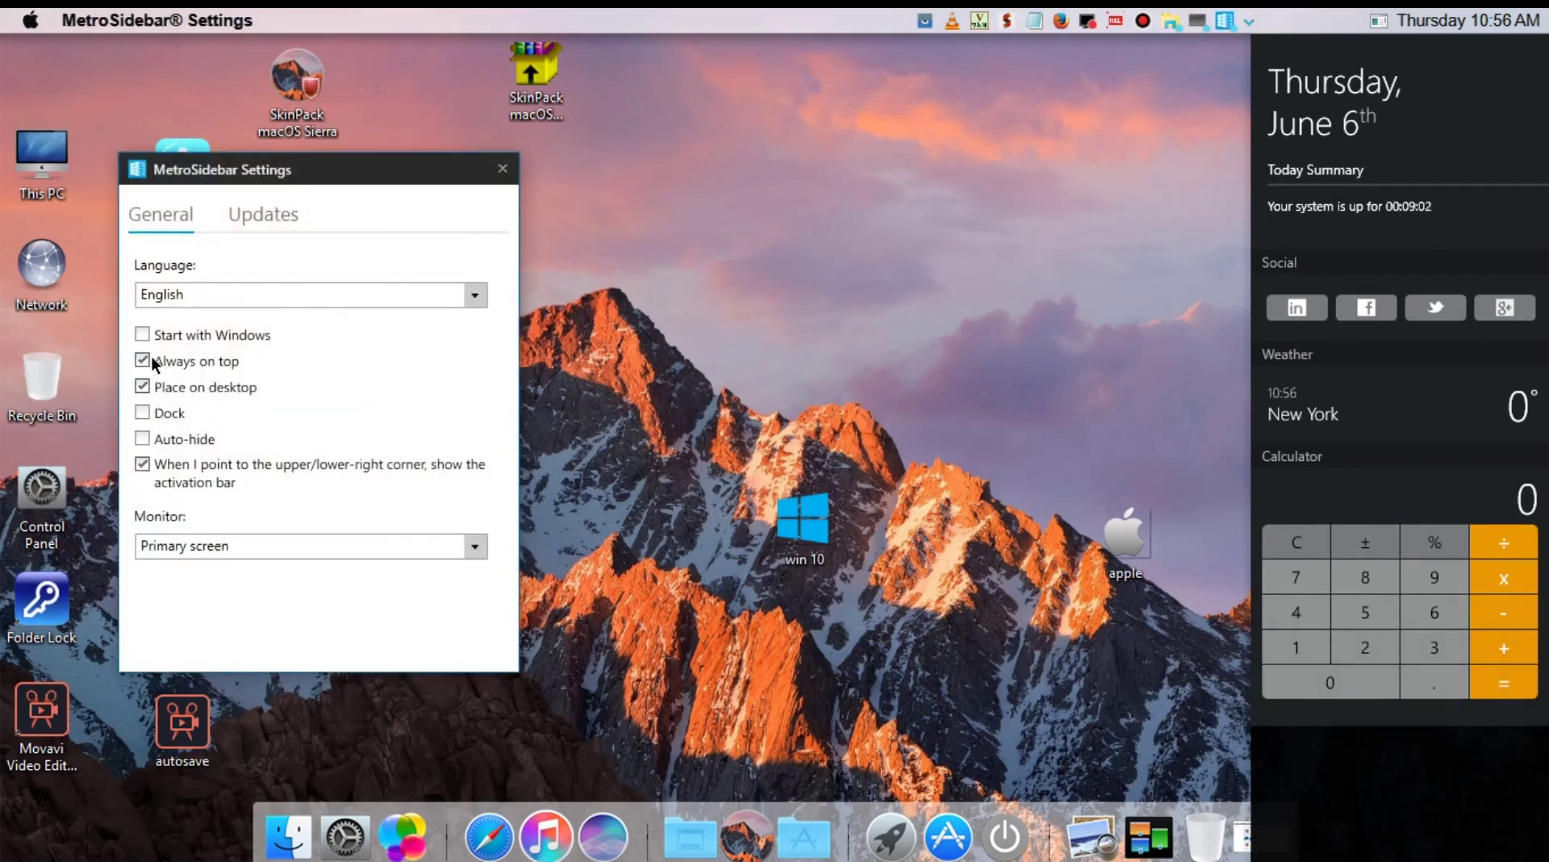
left_click(144, 412)
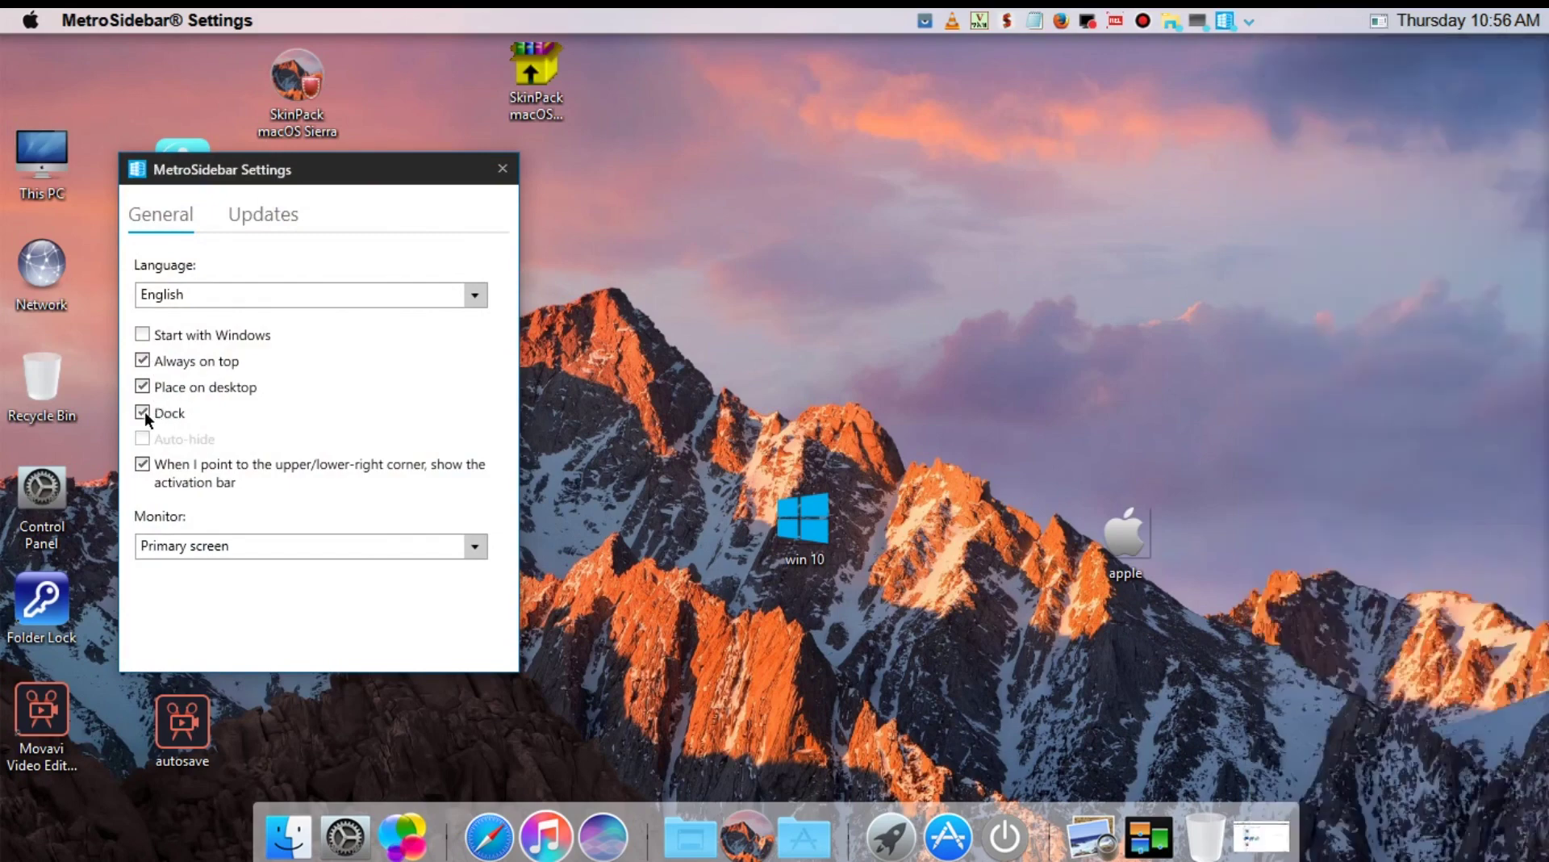
left_click(144, 411)
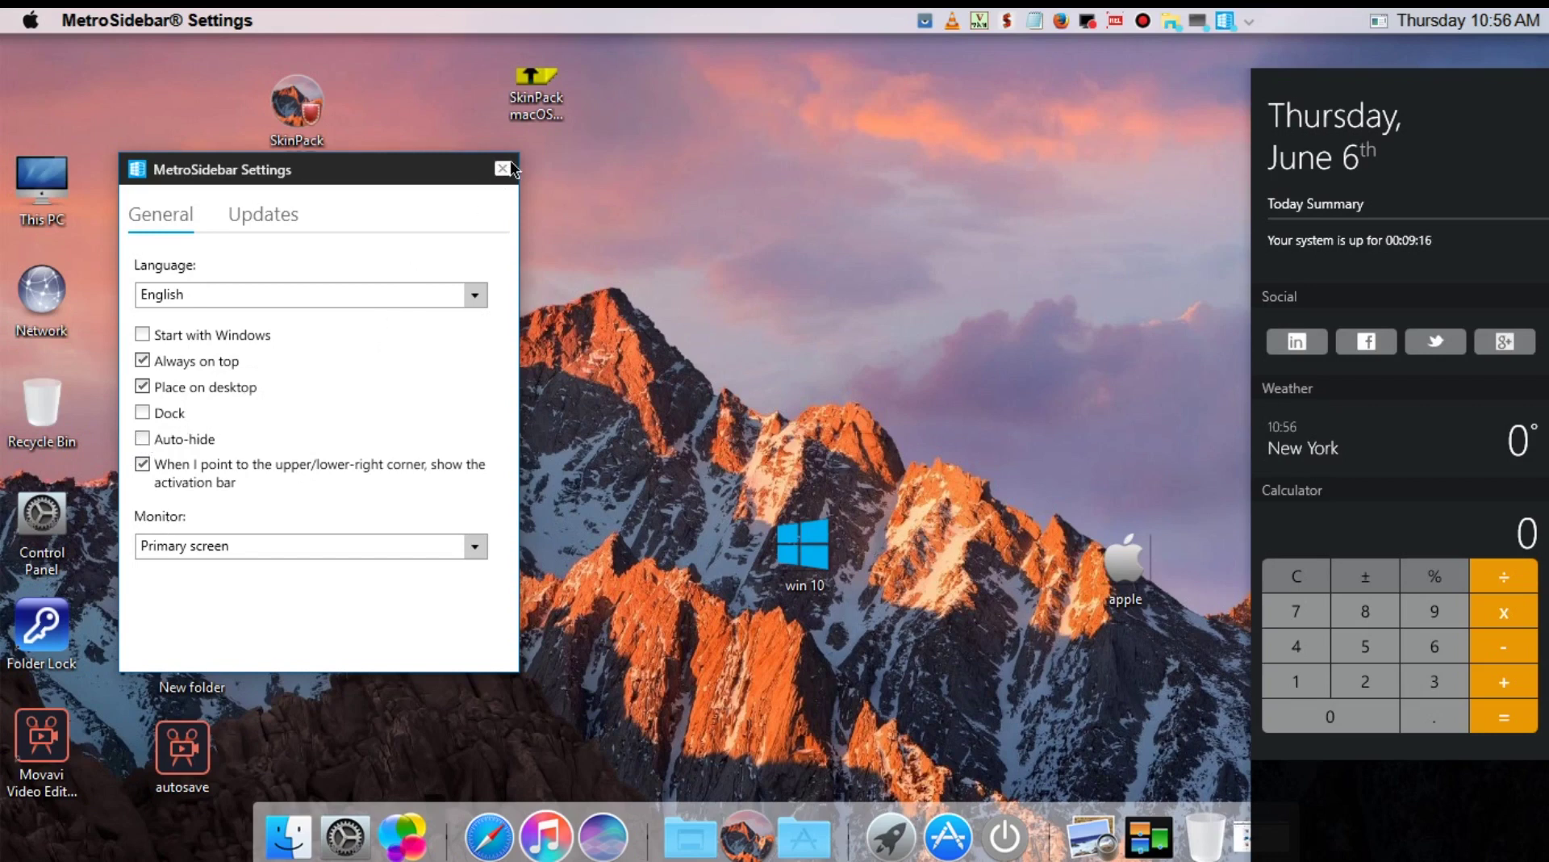
Review the update options in MetroSidebar Settings, return to the general options and close the settings.
left_click(281, 219)
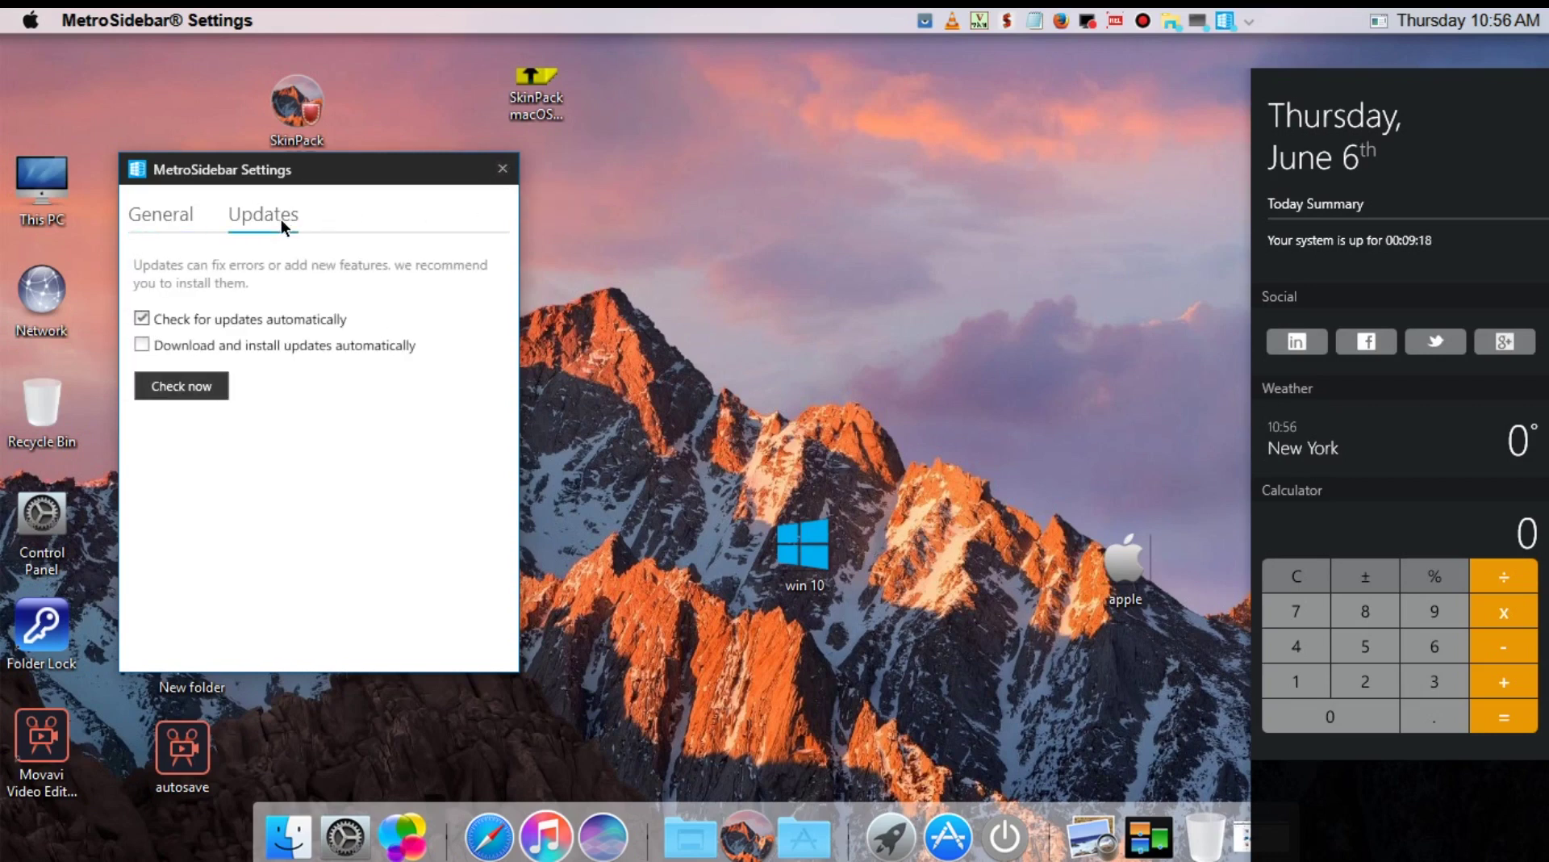
left_click(162, 218)
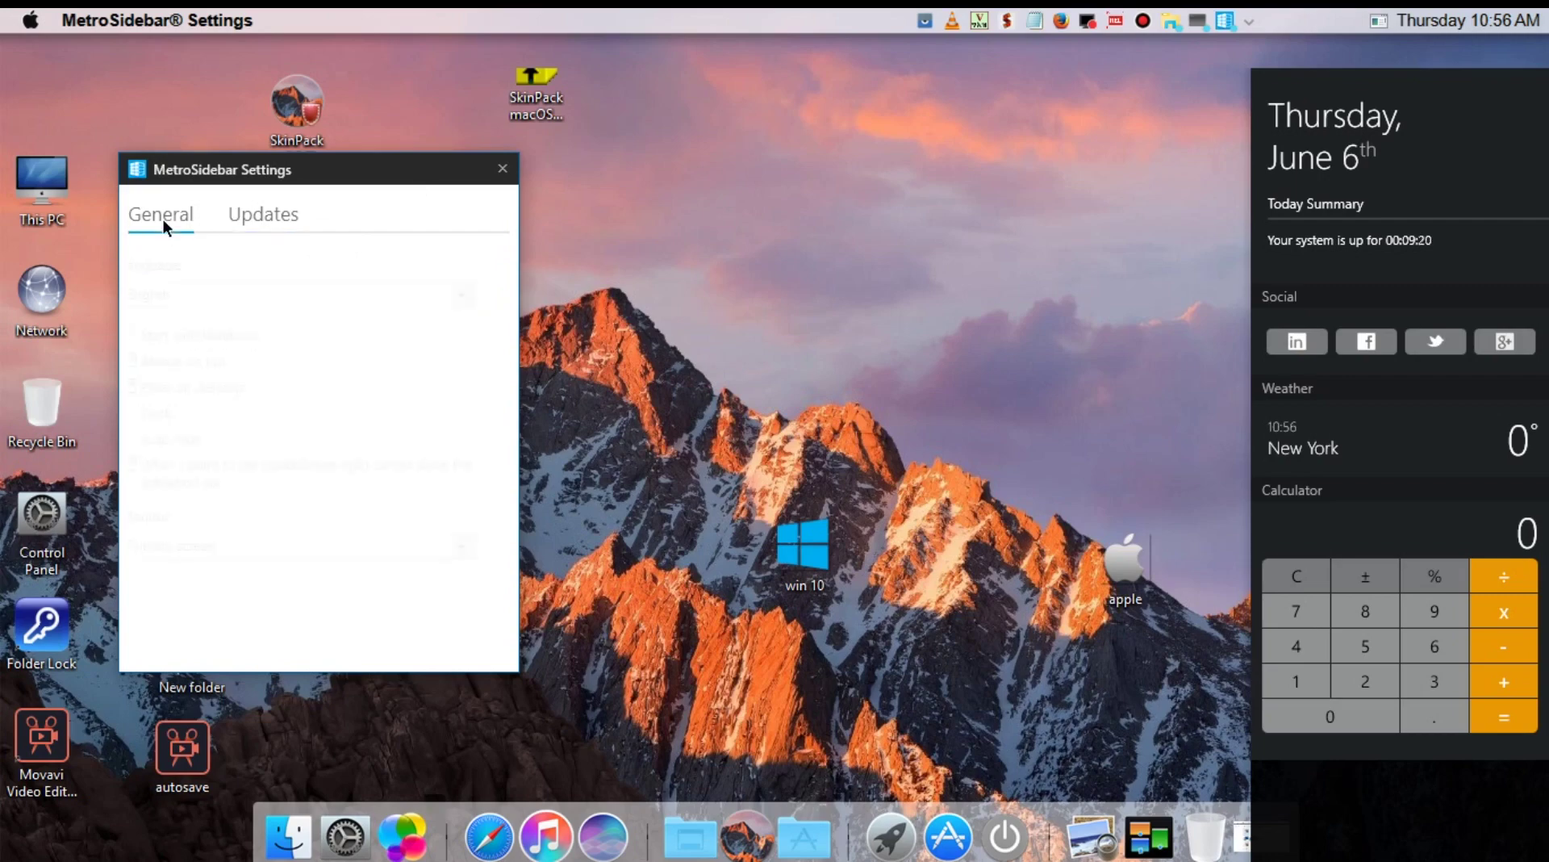
left_click(503, 168)
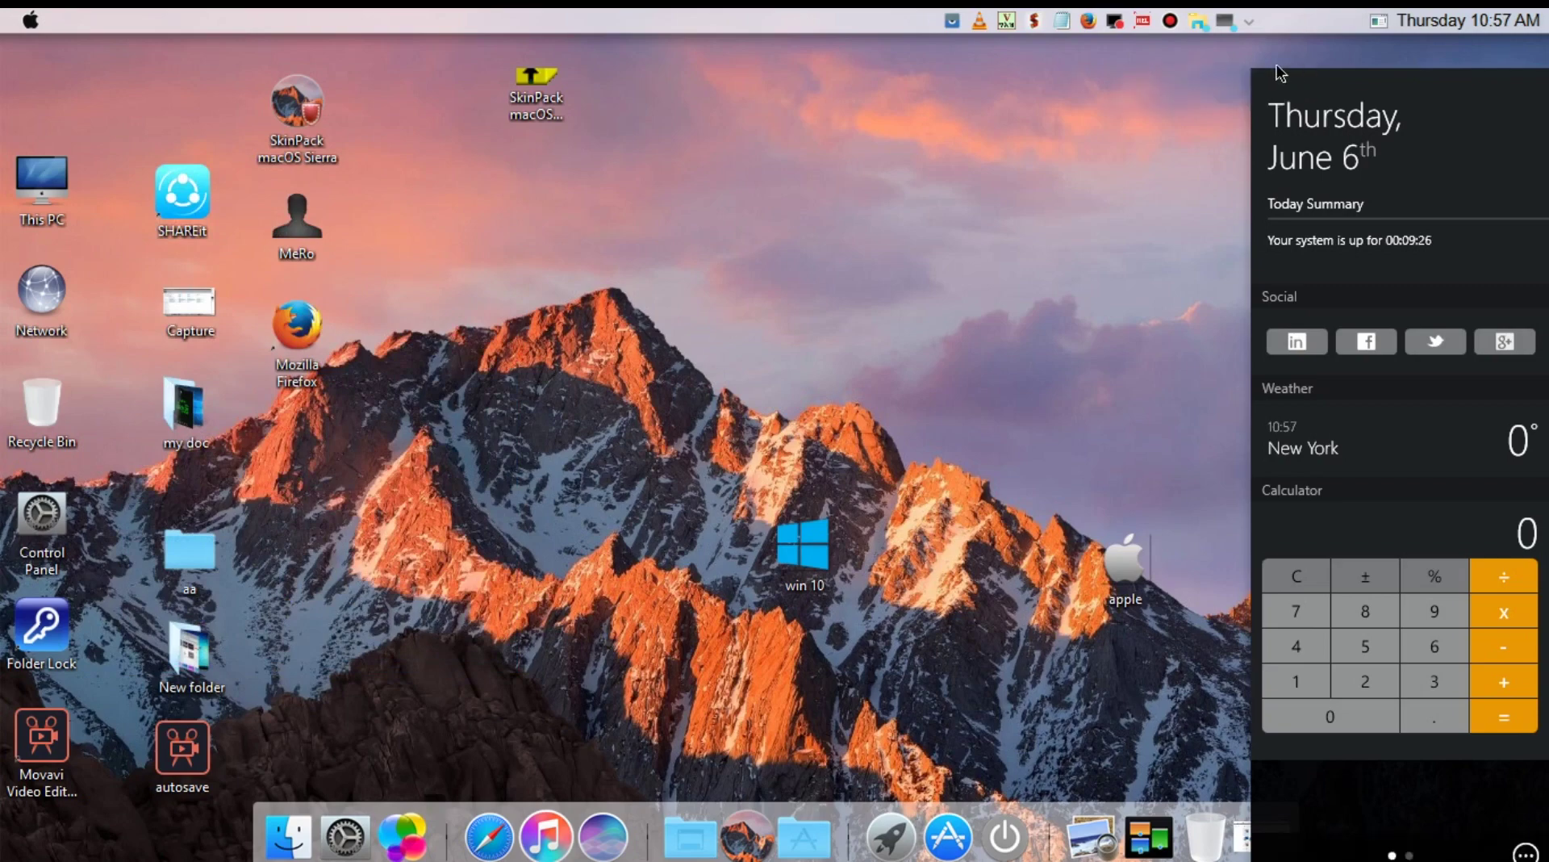
Try to move the sidebar onto the desktop, and explore its second room and Alarm switch, dismissing the virus protection notification.
left_click_drag(1460, 133, 1034, 671)
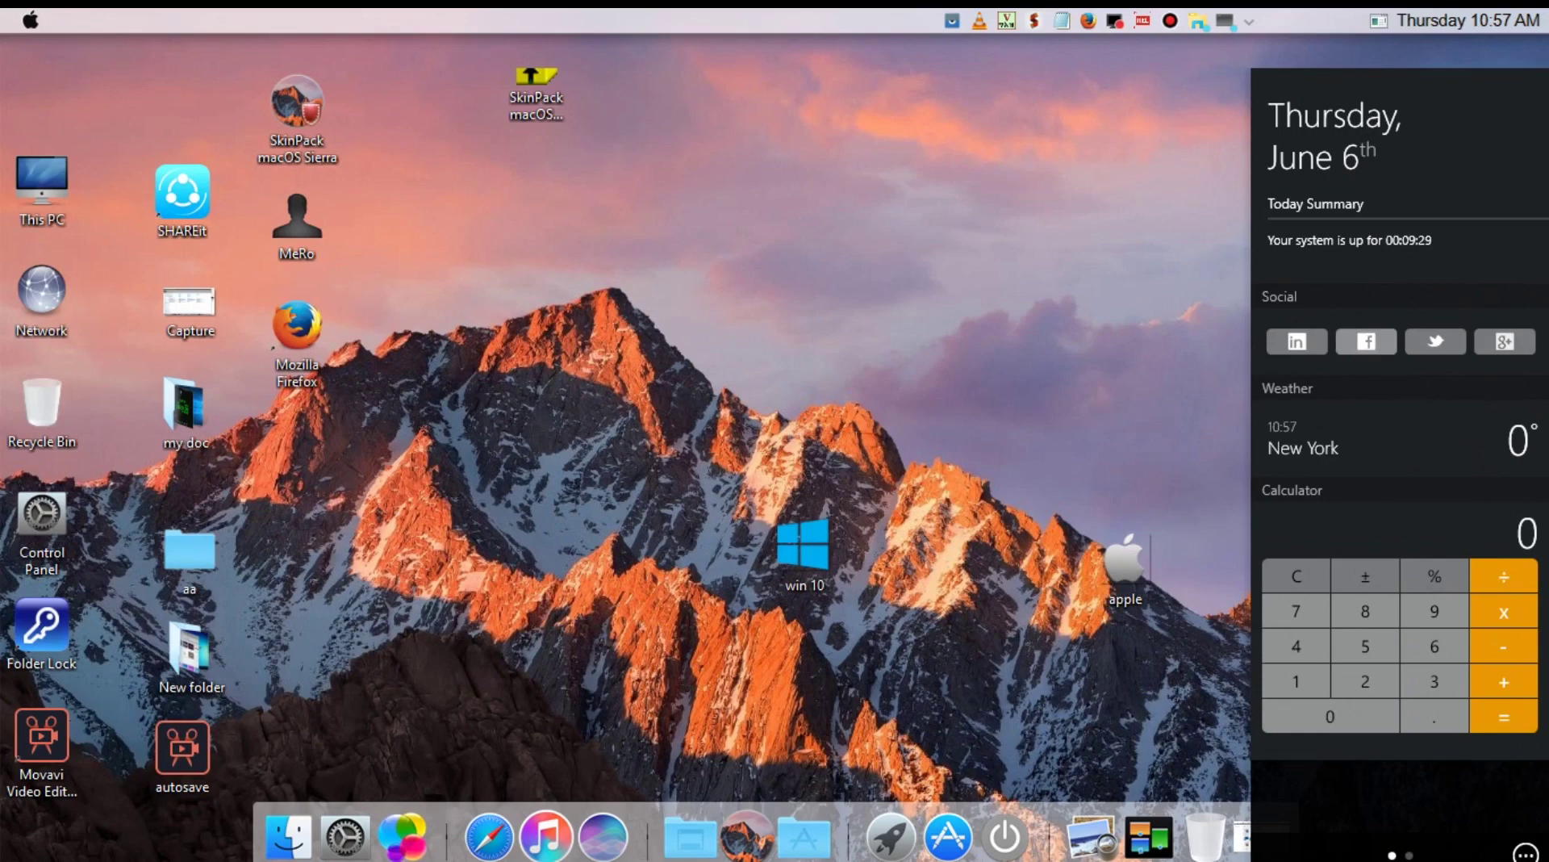
left_click_drag(1394, 120, 979, 450)
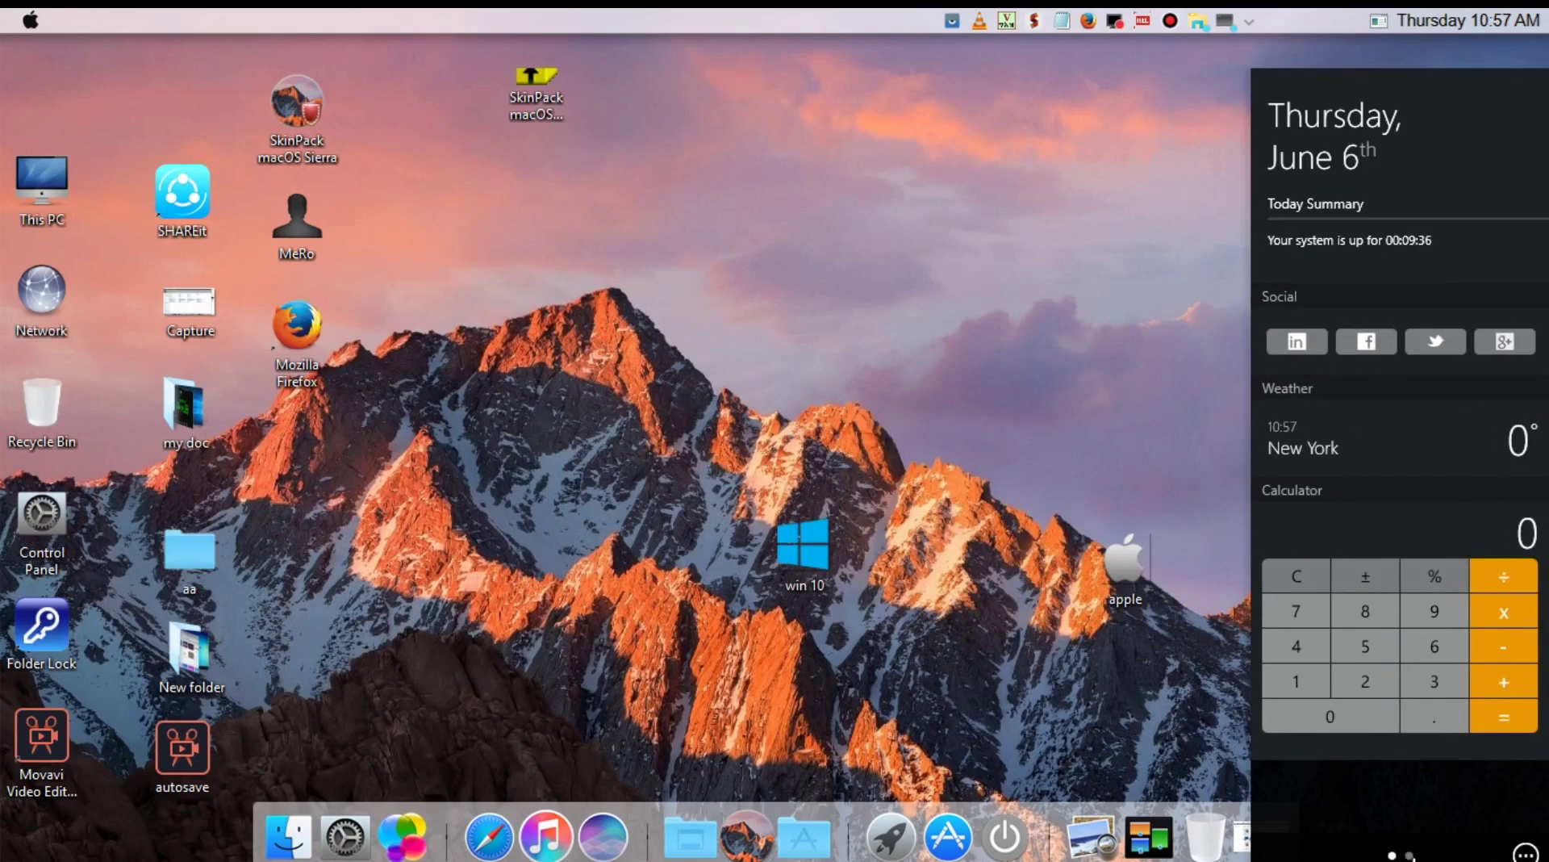
left_click(1409, 855)
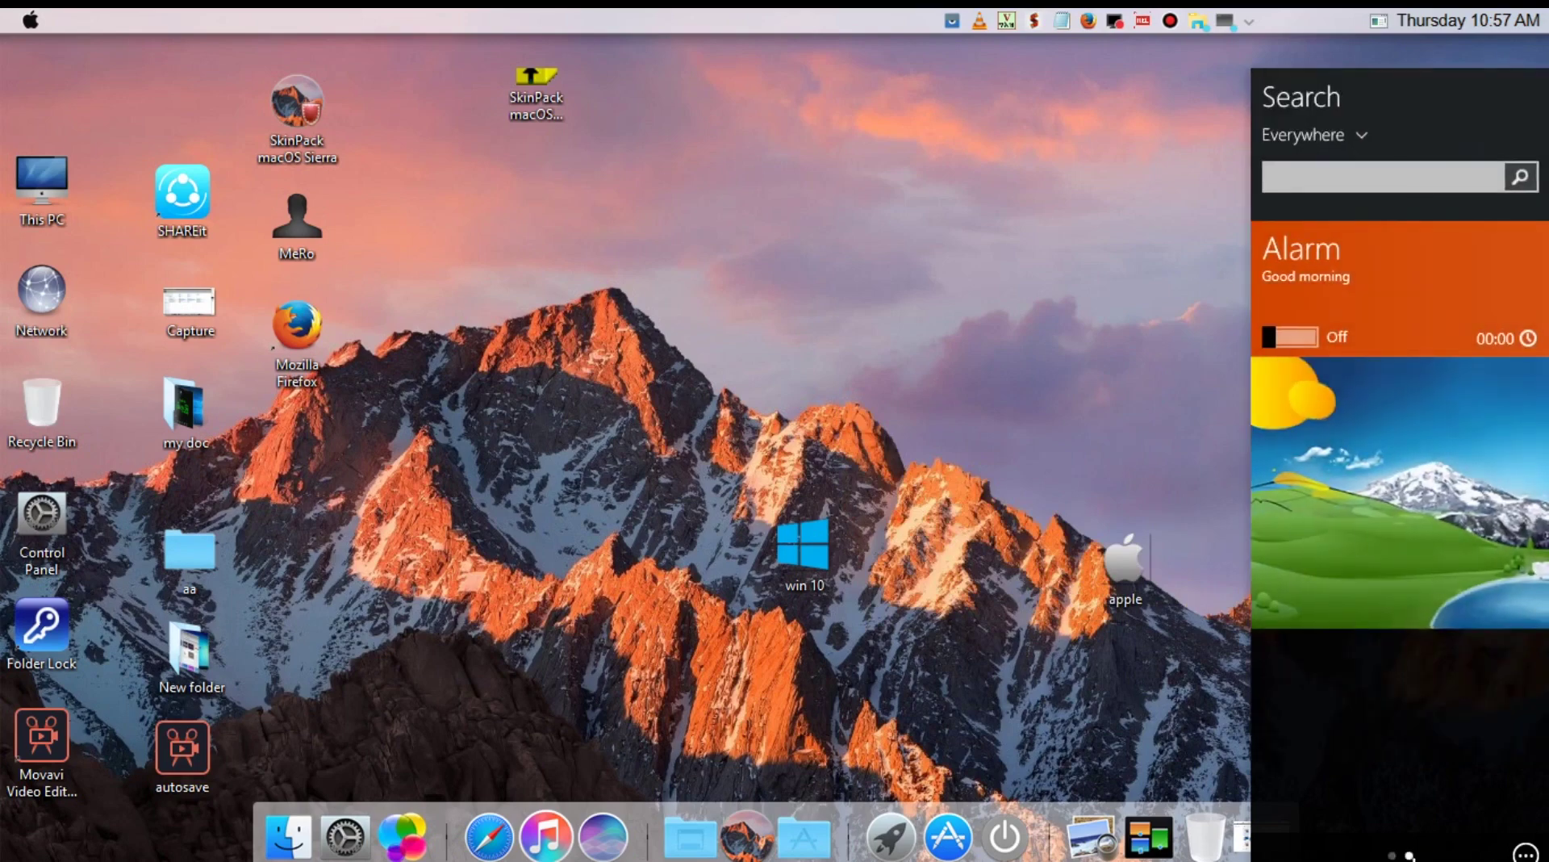
left_click(1307, 336)
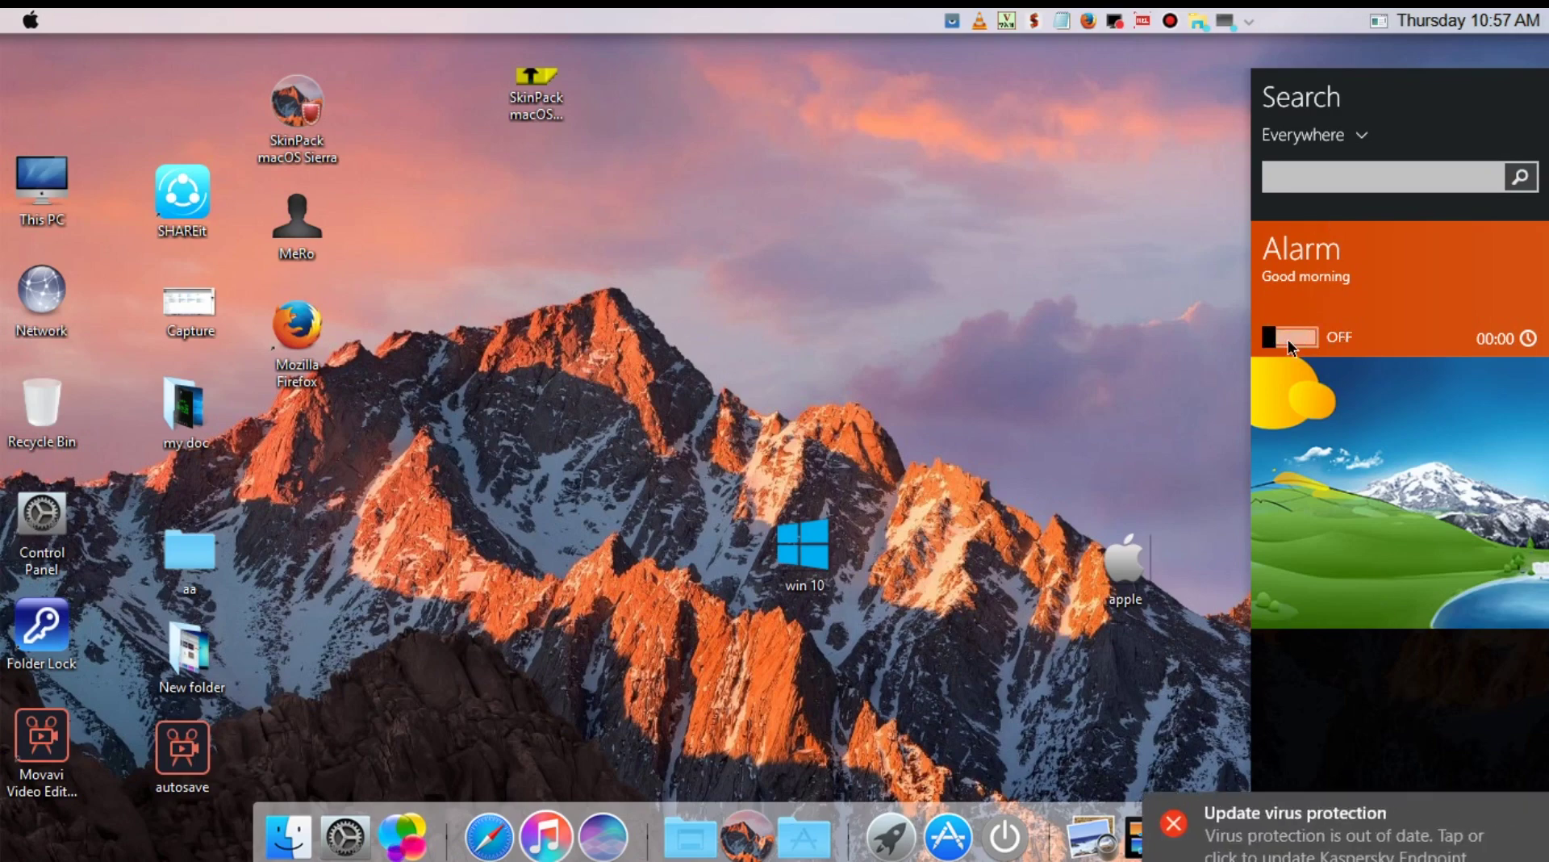
left_click(1523, 806)
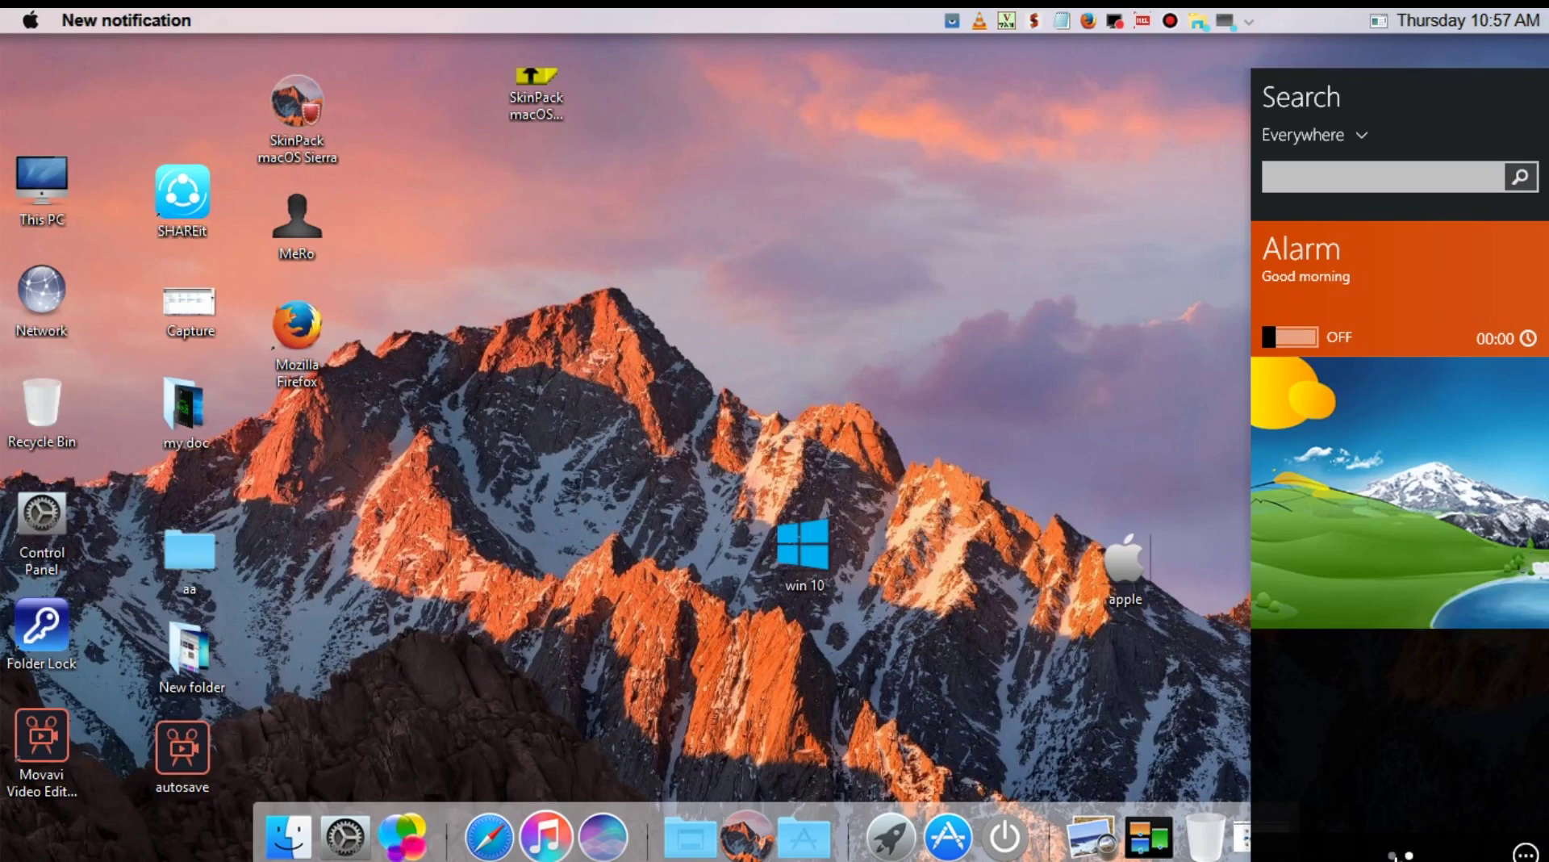
left_click(1392, 855)
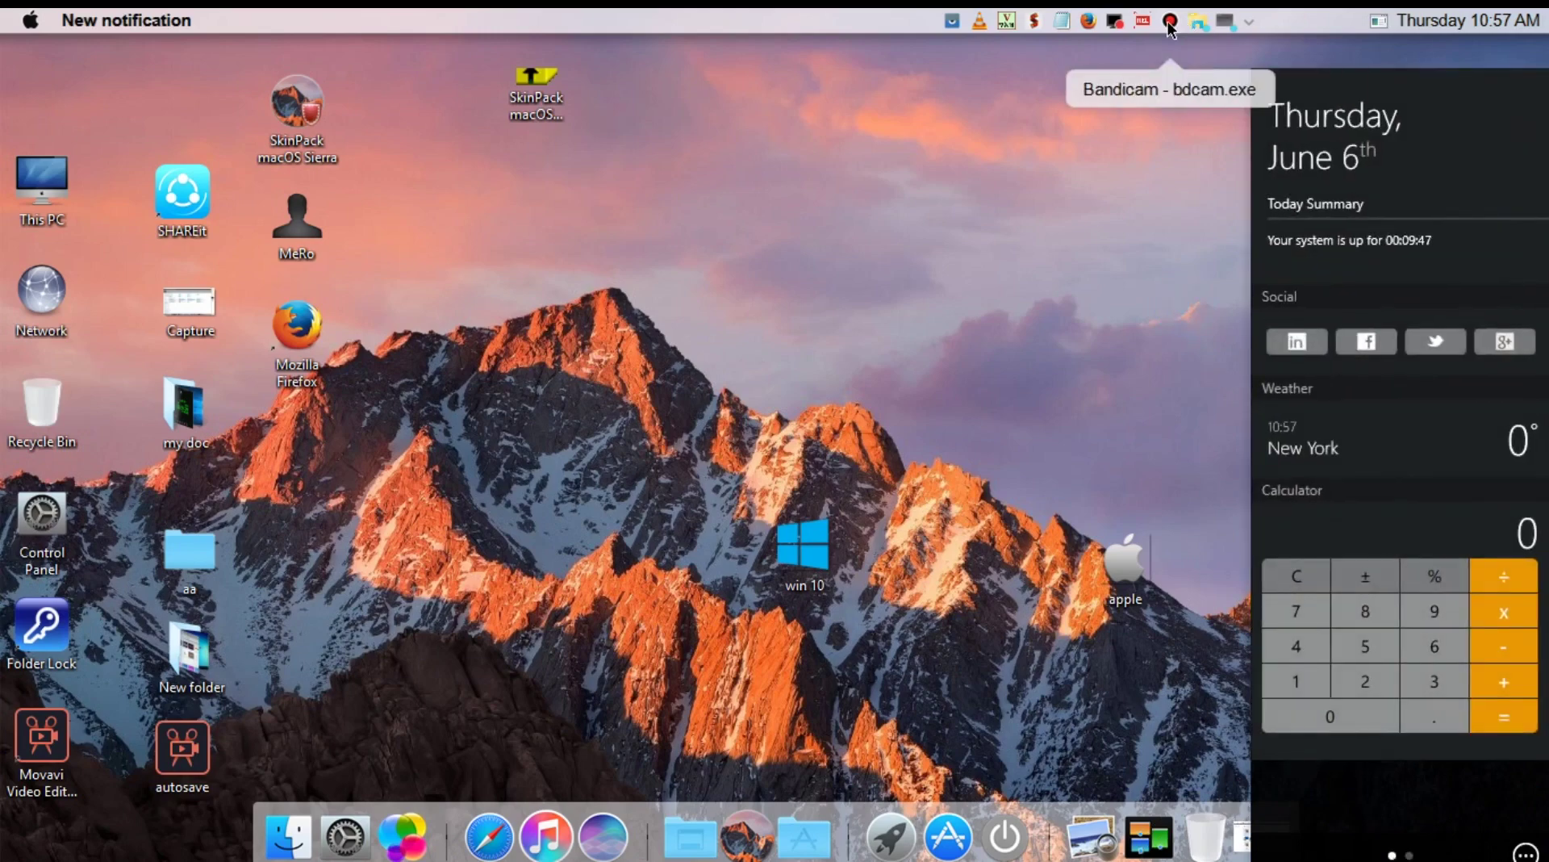
Open This PC in a maximized window, exiting the MetroSidebar that covers part of it.
double_click(42, 195)
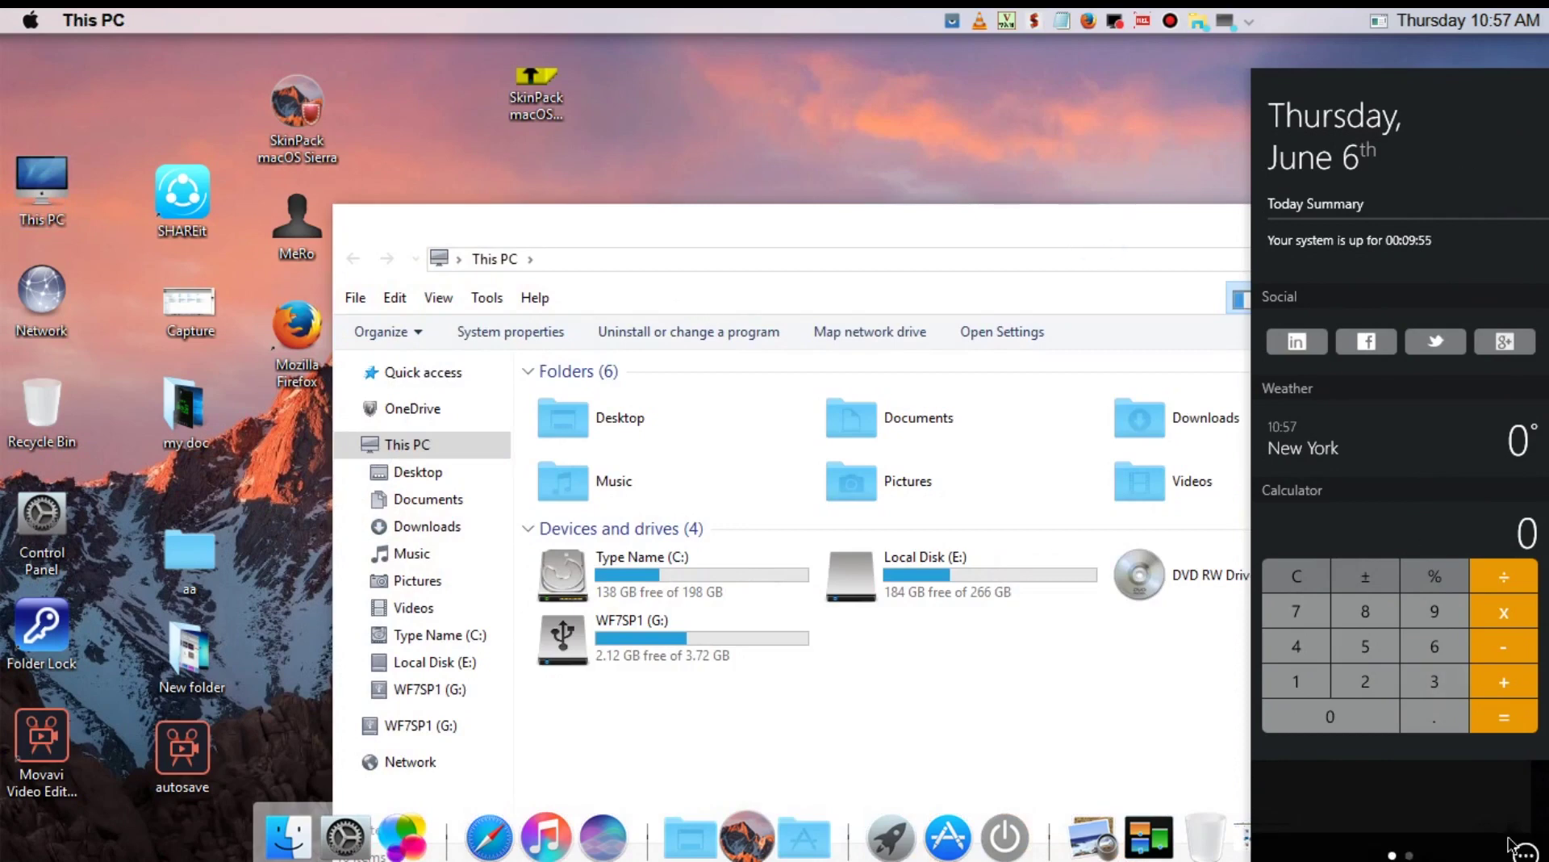
left_click(1527, 853)
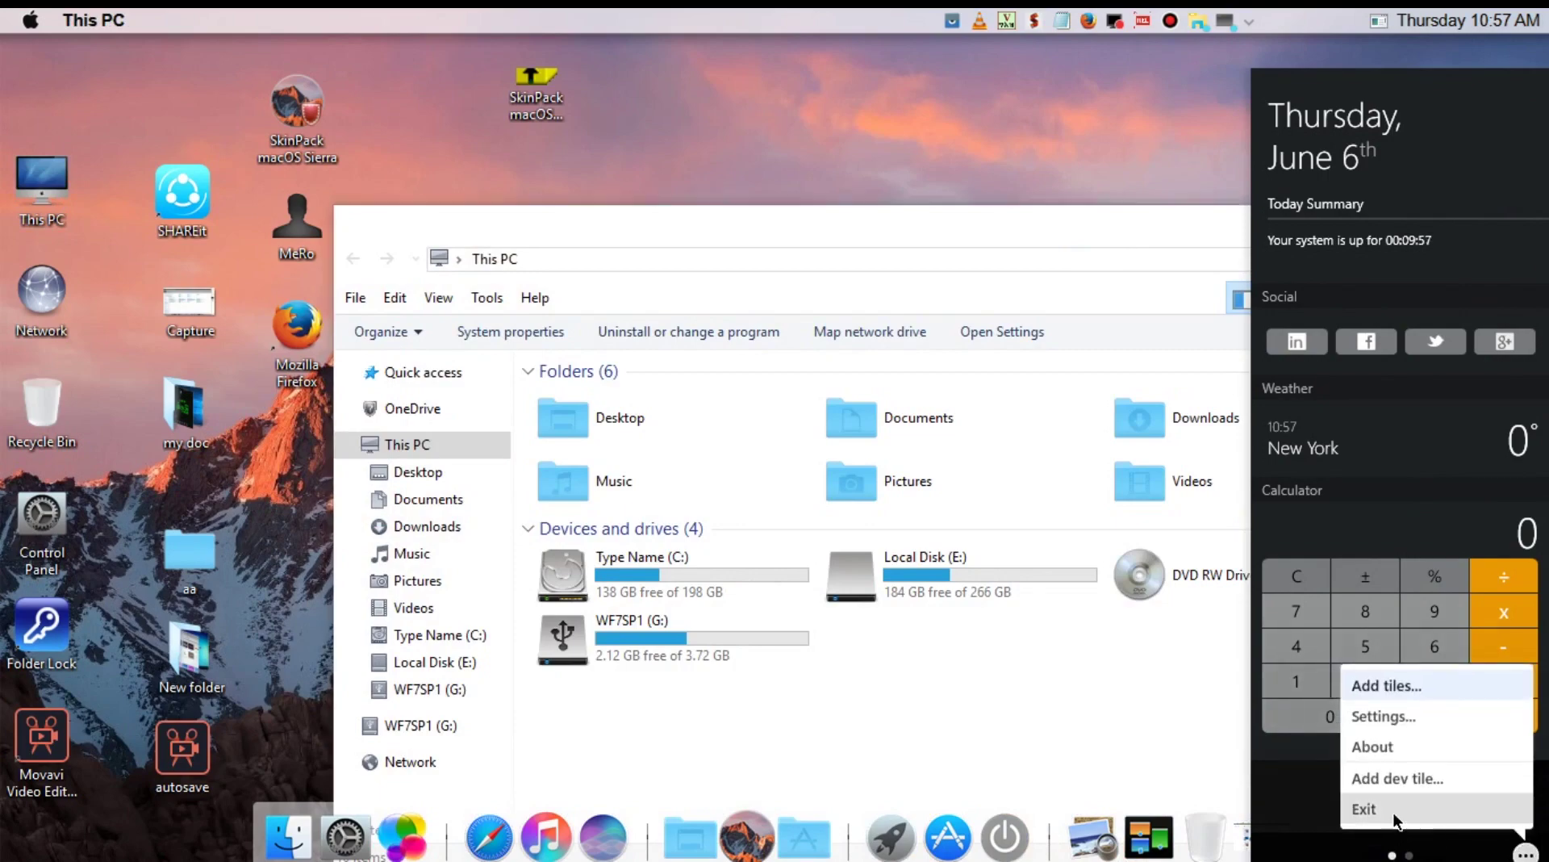
left_click(1432, 810)
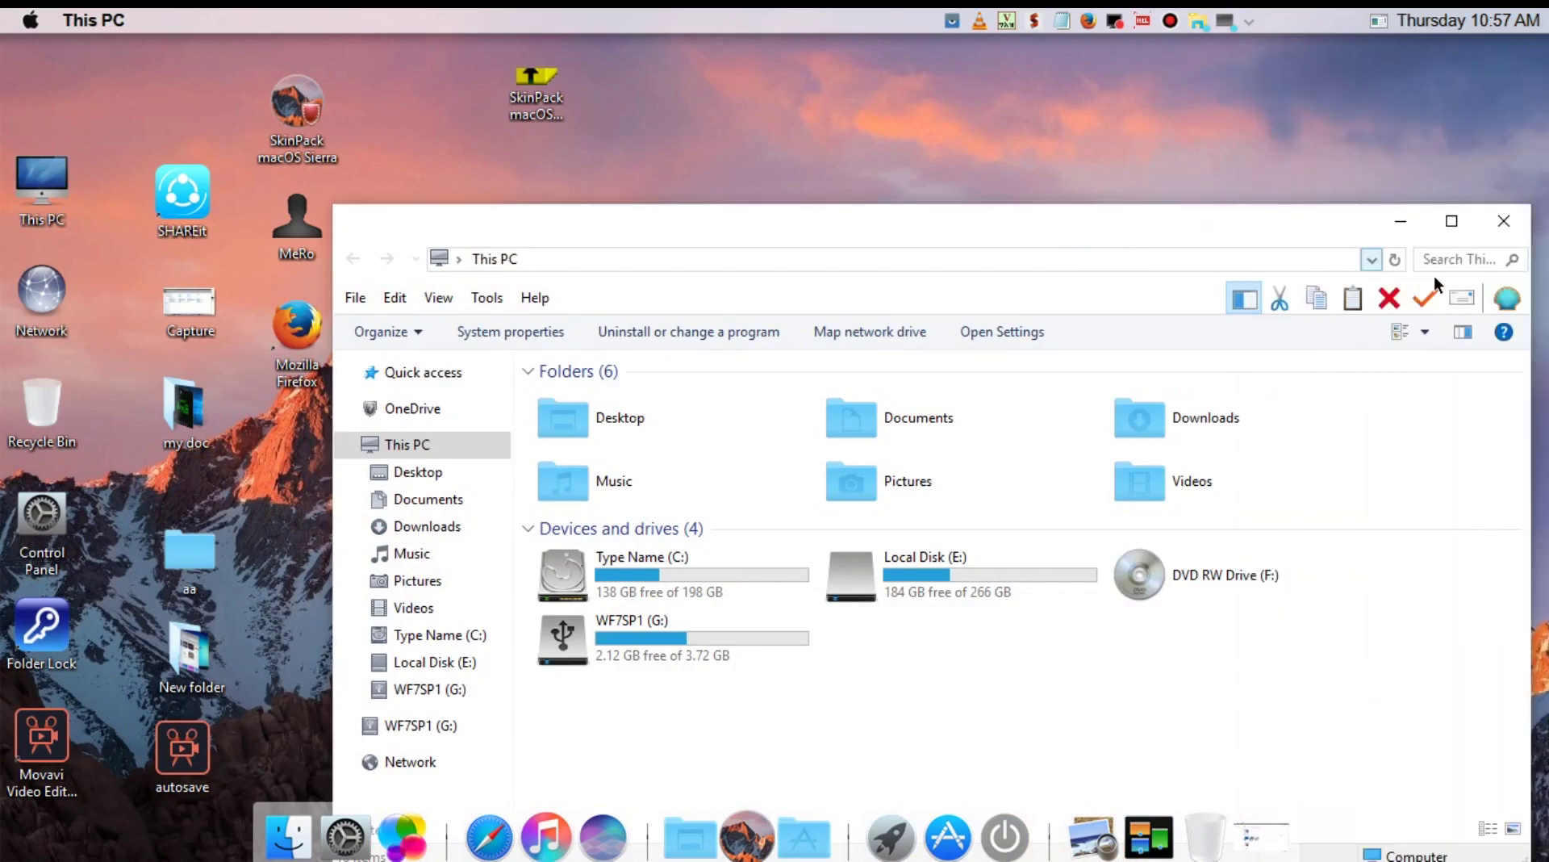
left_click(1450, 221)
left_click(807, 646)
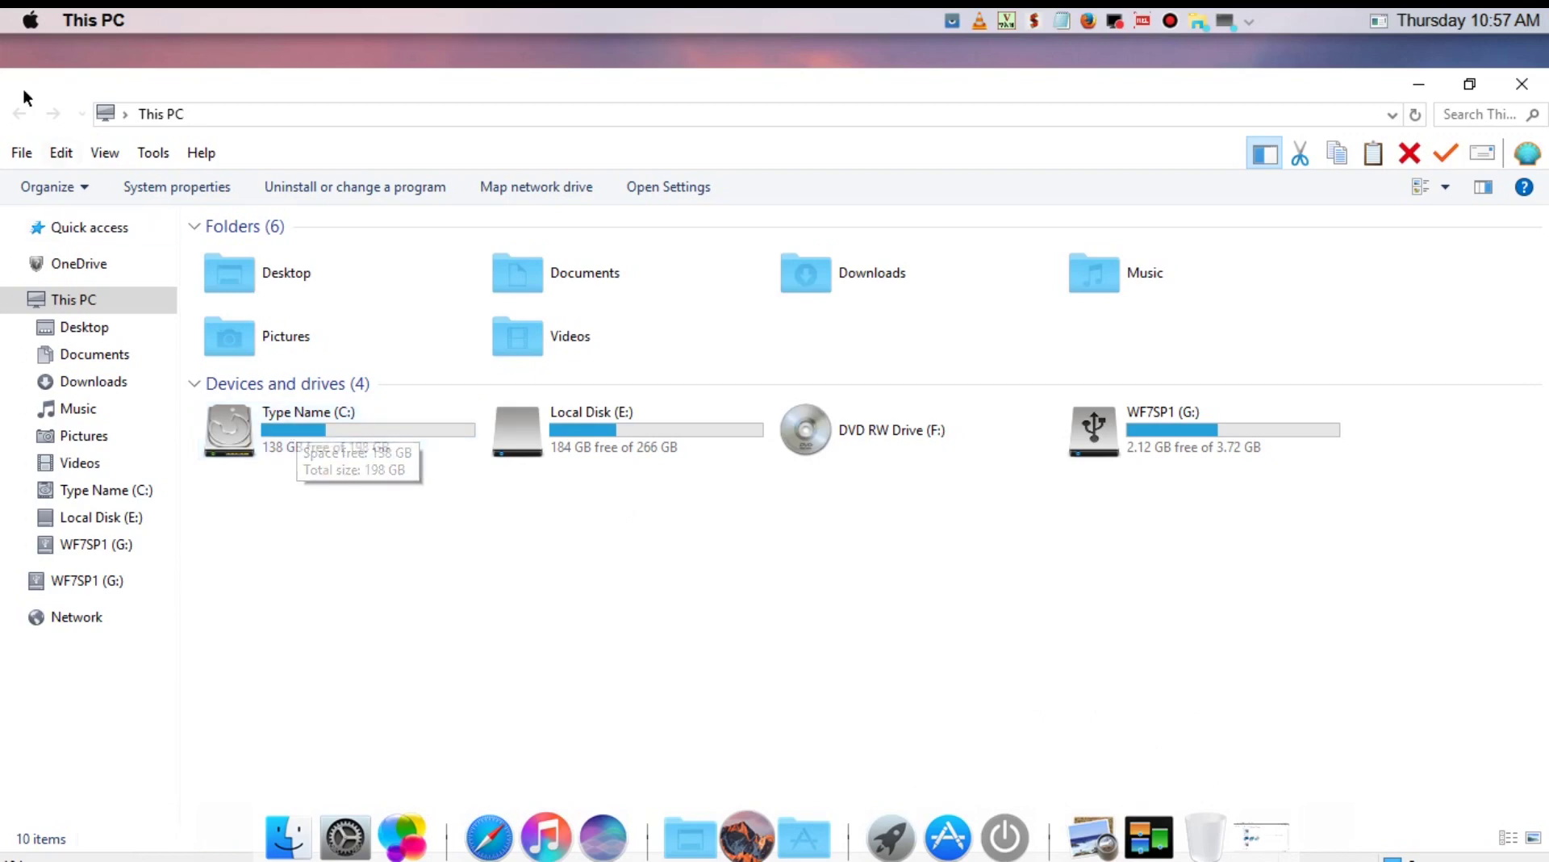
Examine the Start menu behind the Apple logo and the hidden tray icons, closing each again.
left_click(31, 23)
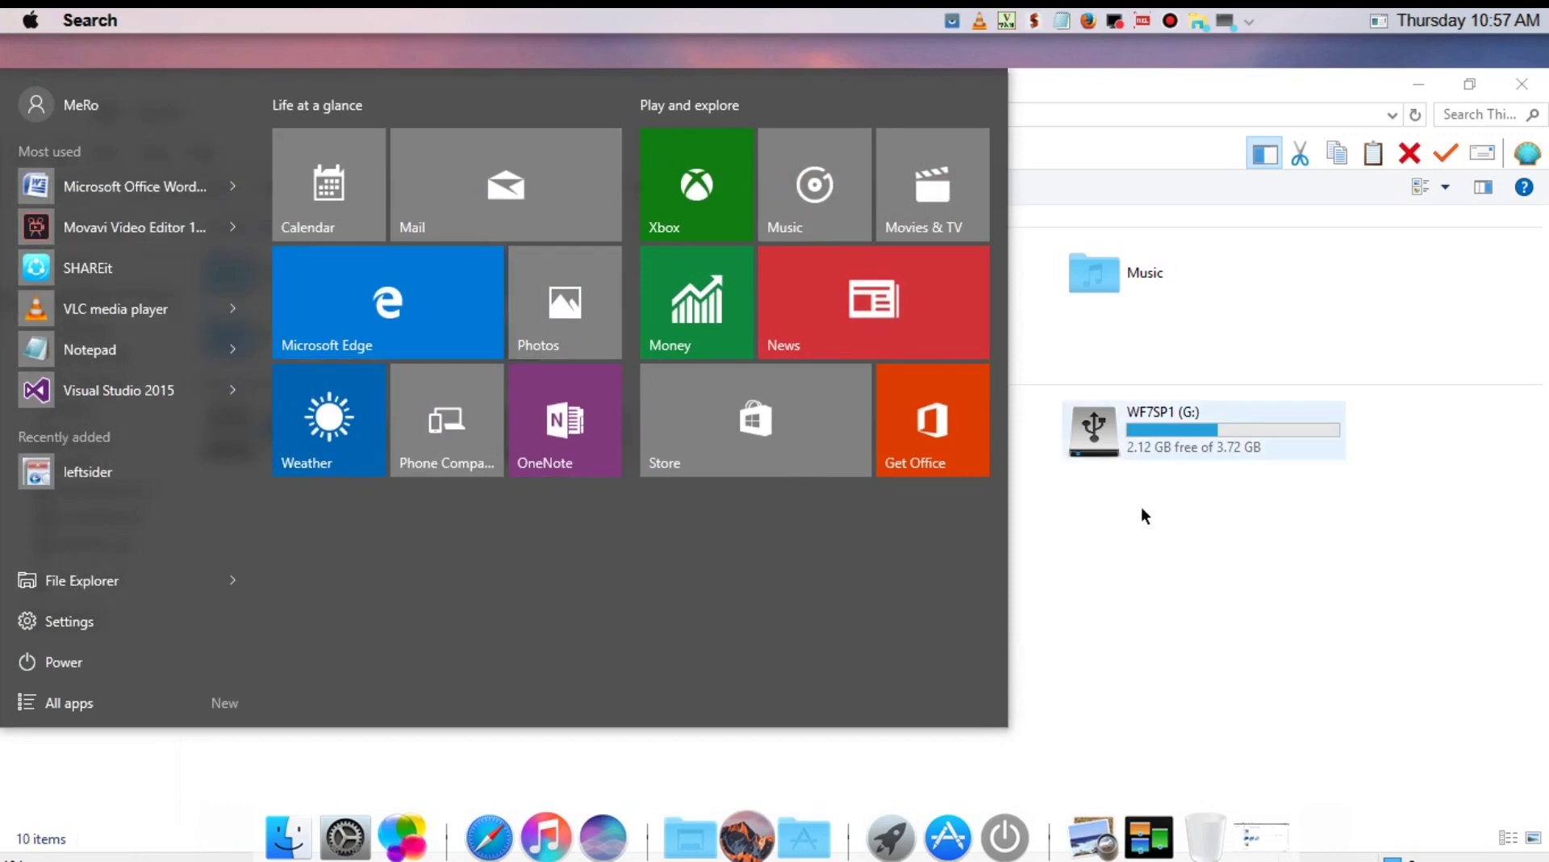
left_click(1199, 689)
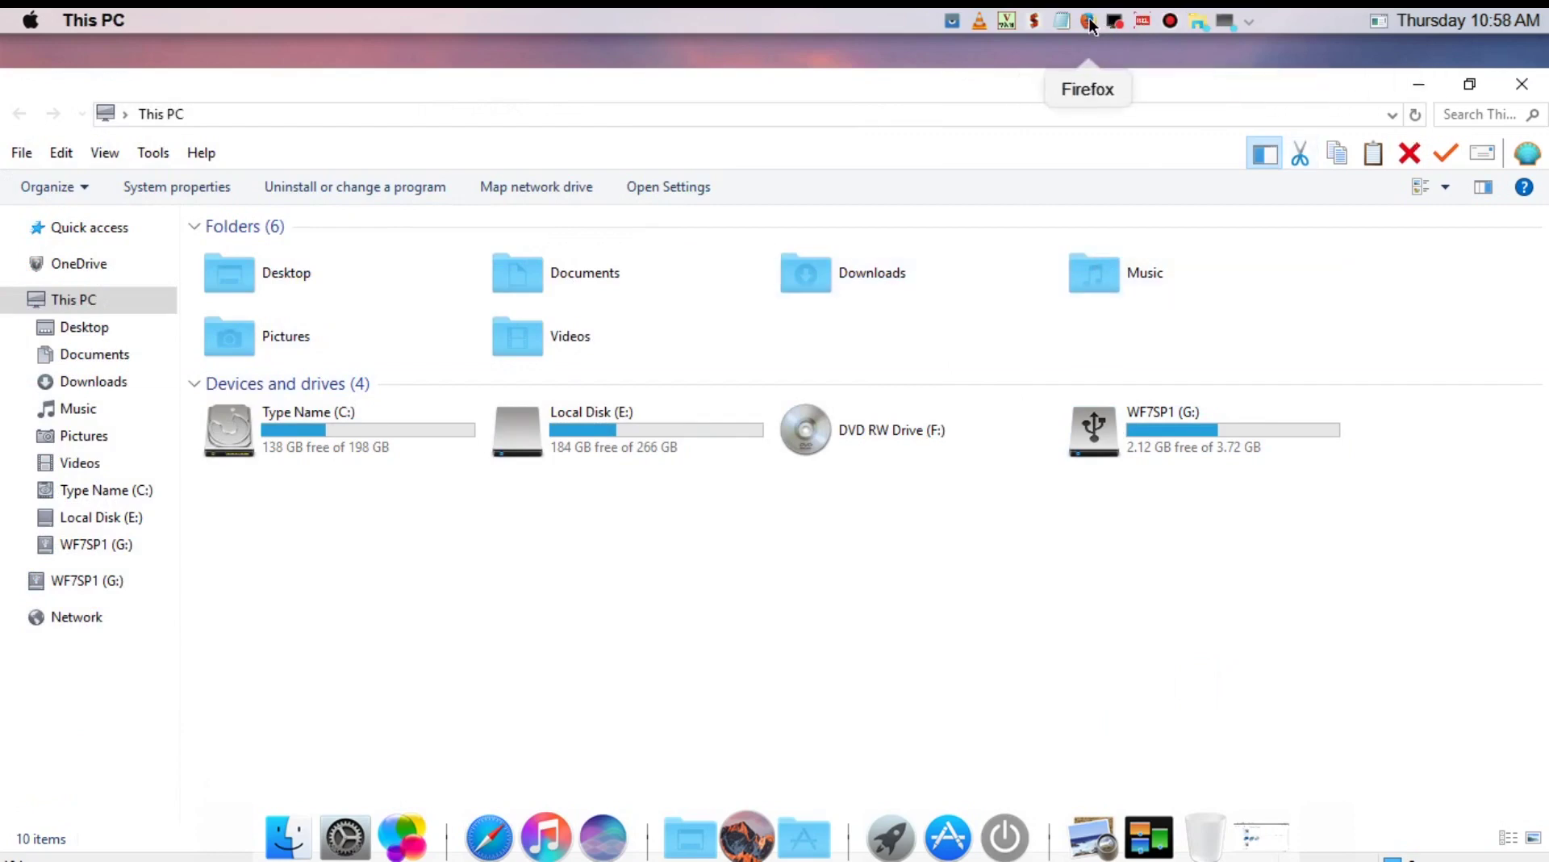
left_click(1249, 23)
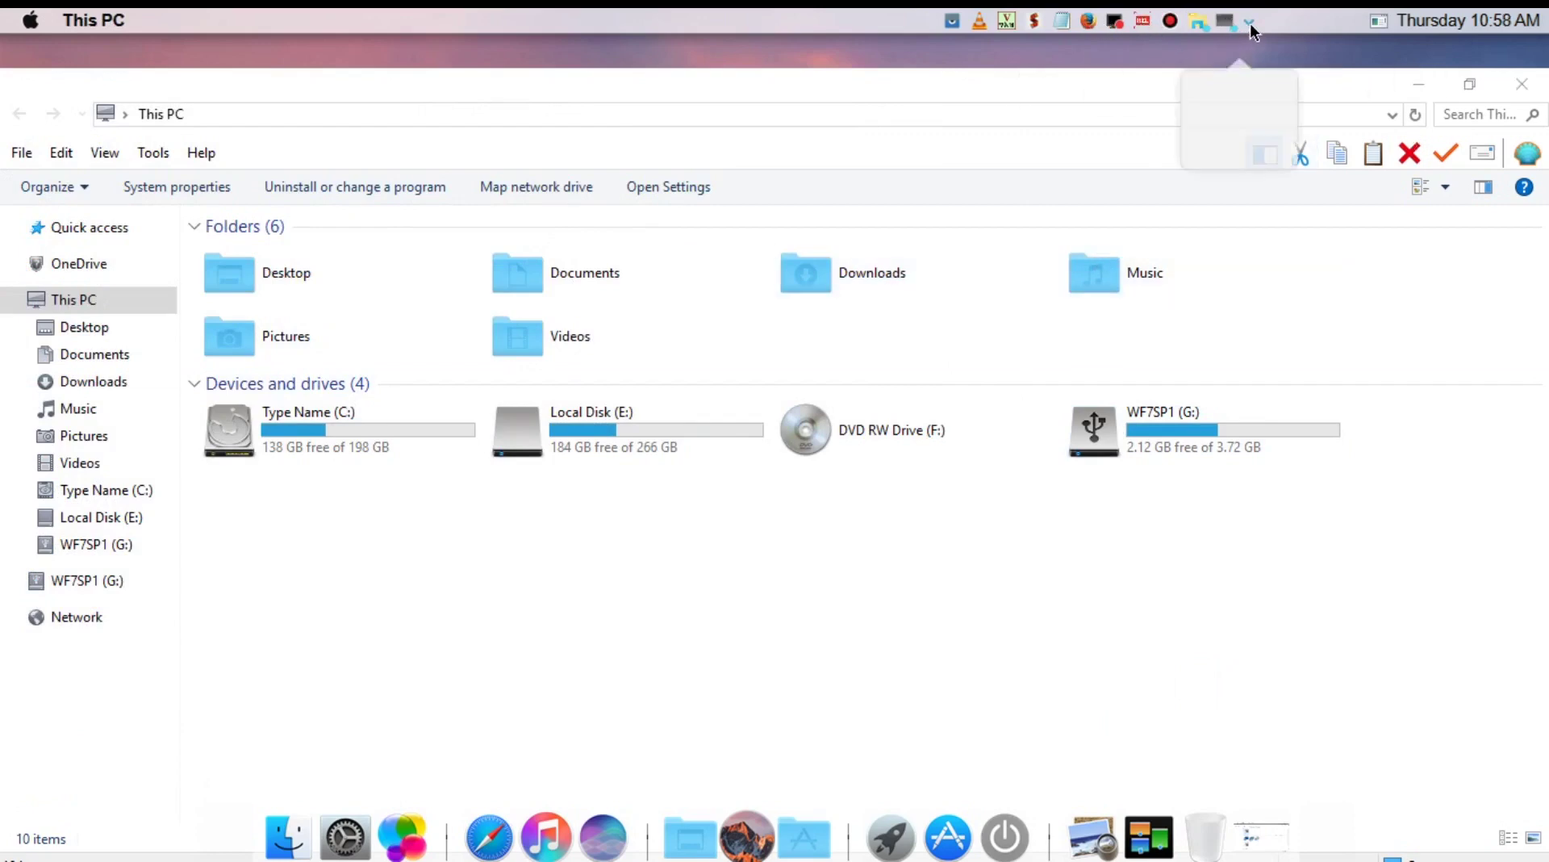
left_click(1426, 302)
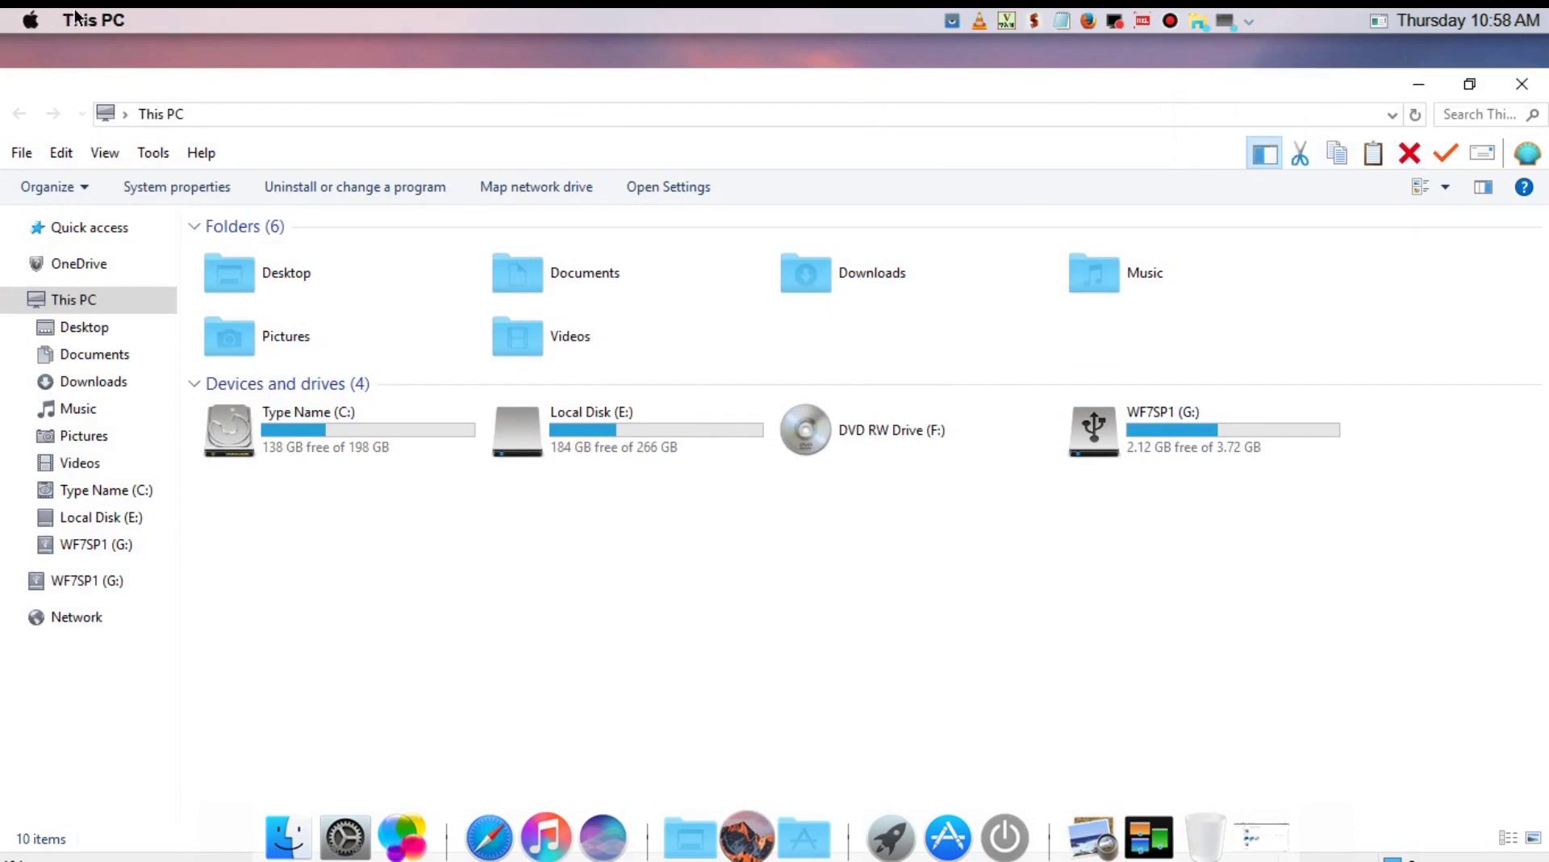
left_click(27, 25)
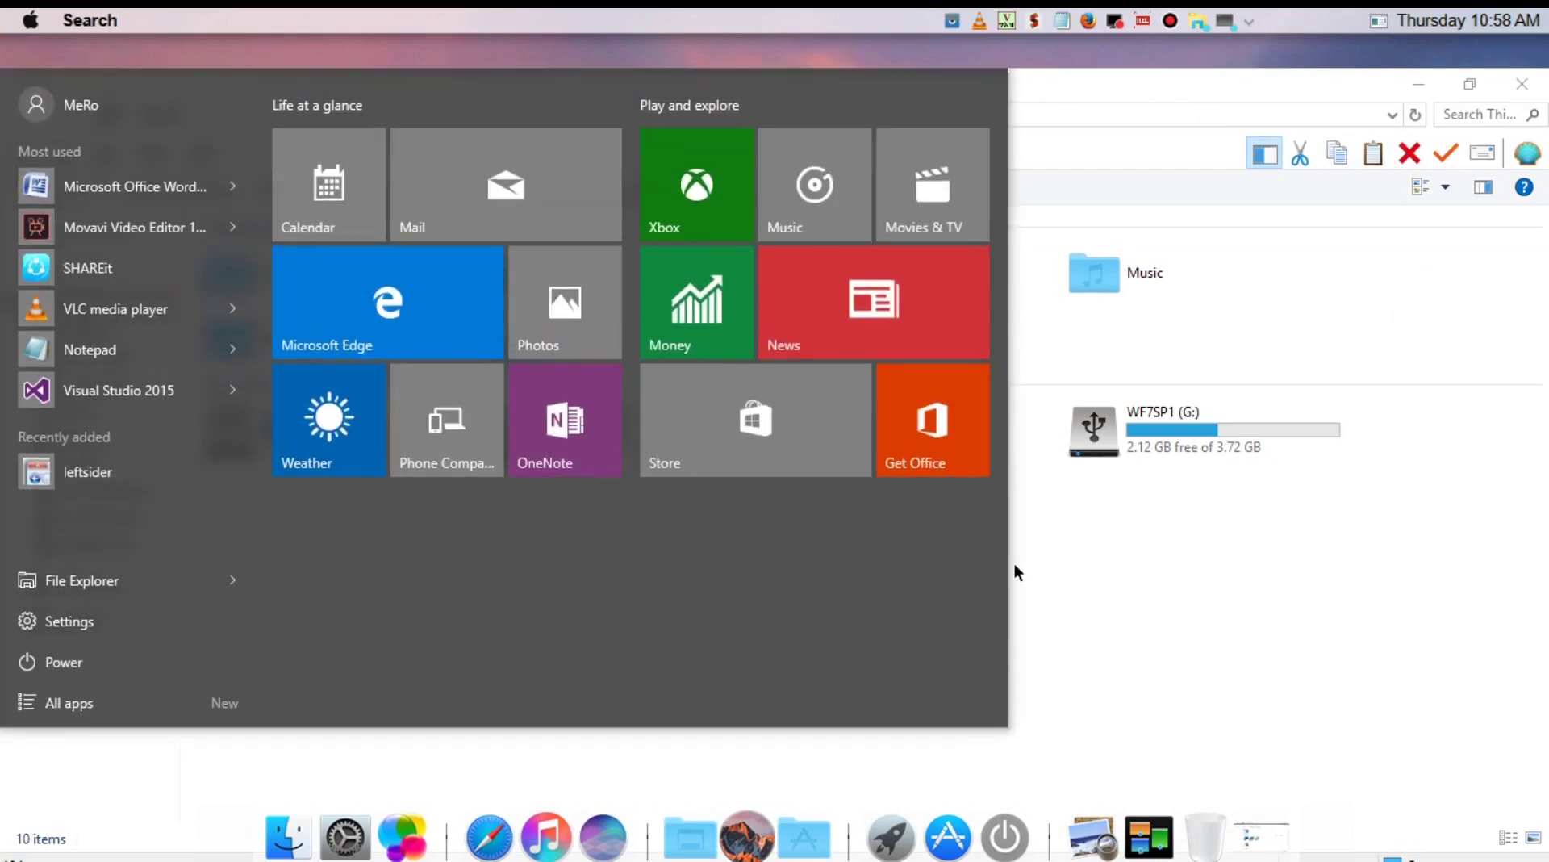
left_click(1136, 584)
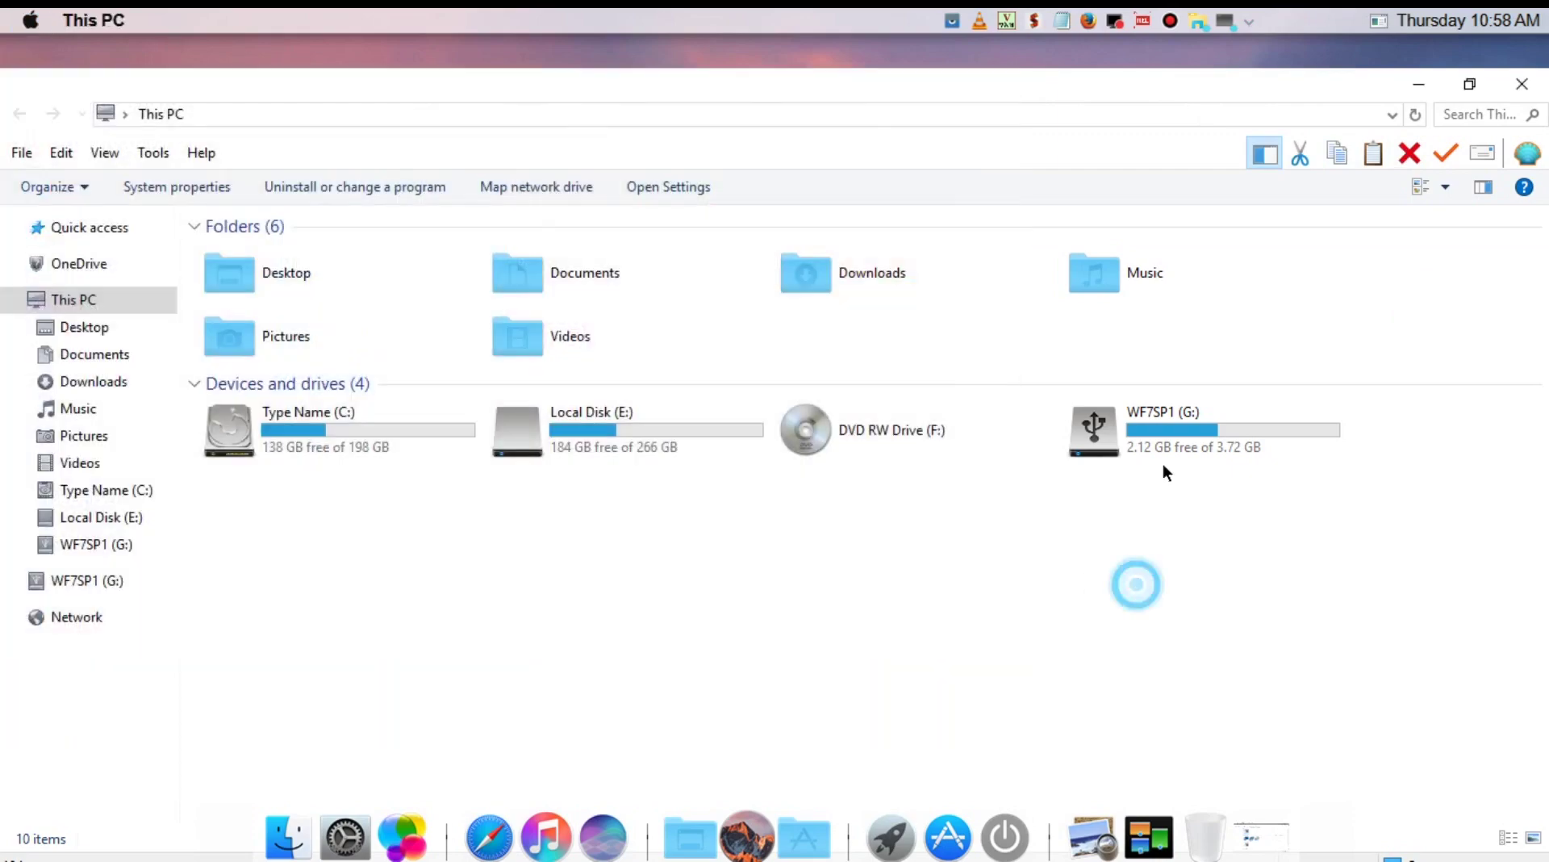
Close This PC and sort the desktop icons by name.
left_click(1521, 83)
left_click(1063, 163)
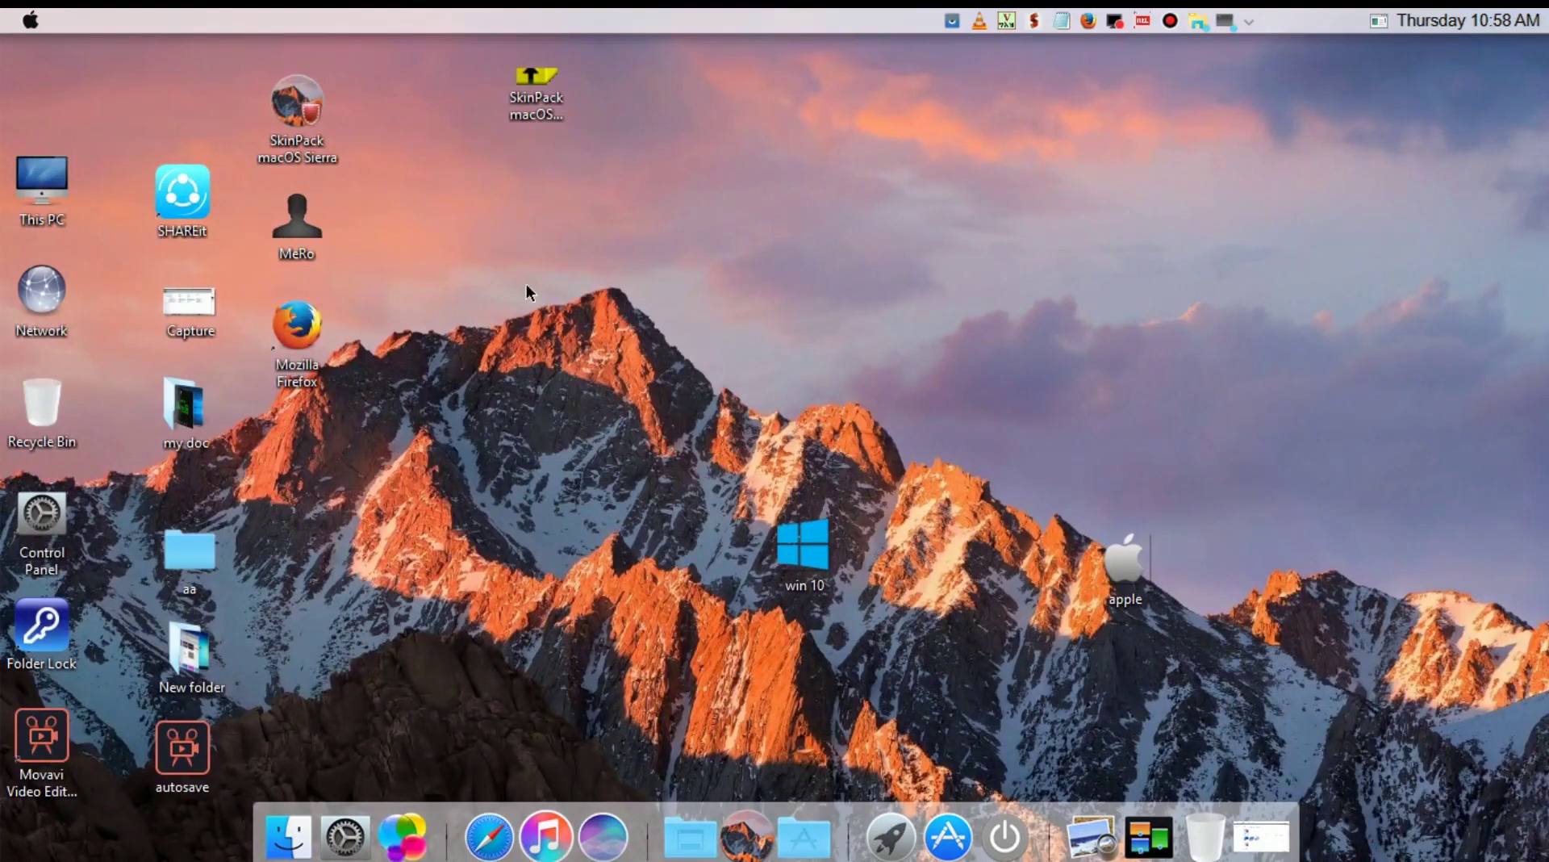
right_click(593, 187)
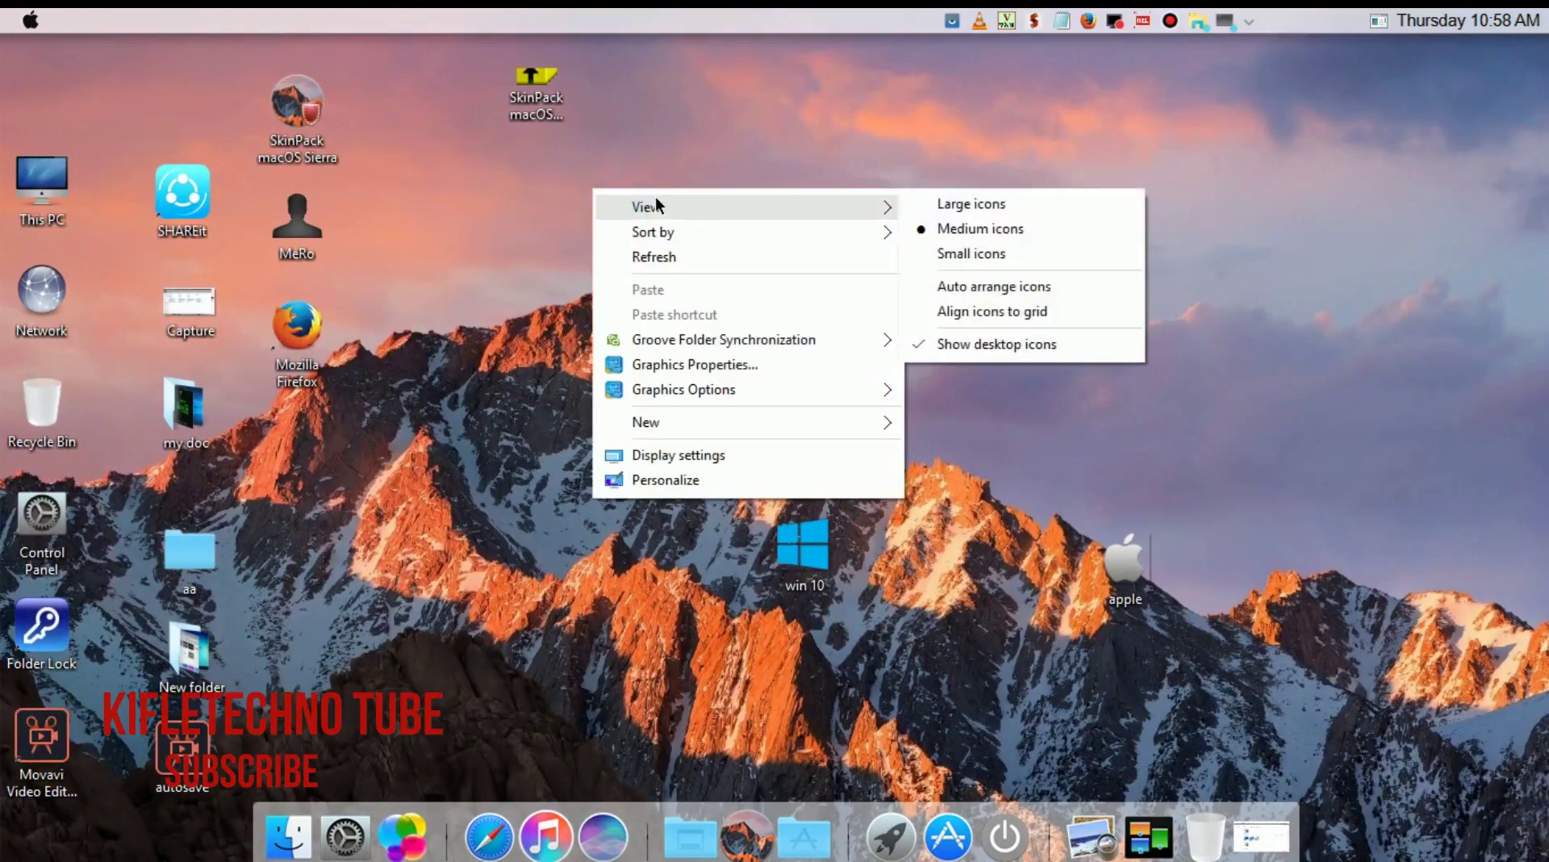
mouse_move(849, 232)
left_click(931, 227)
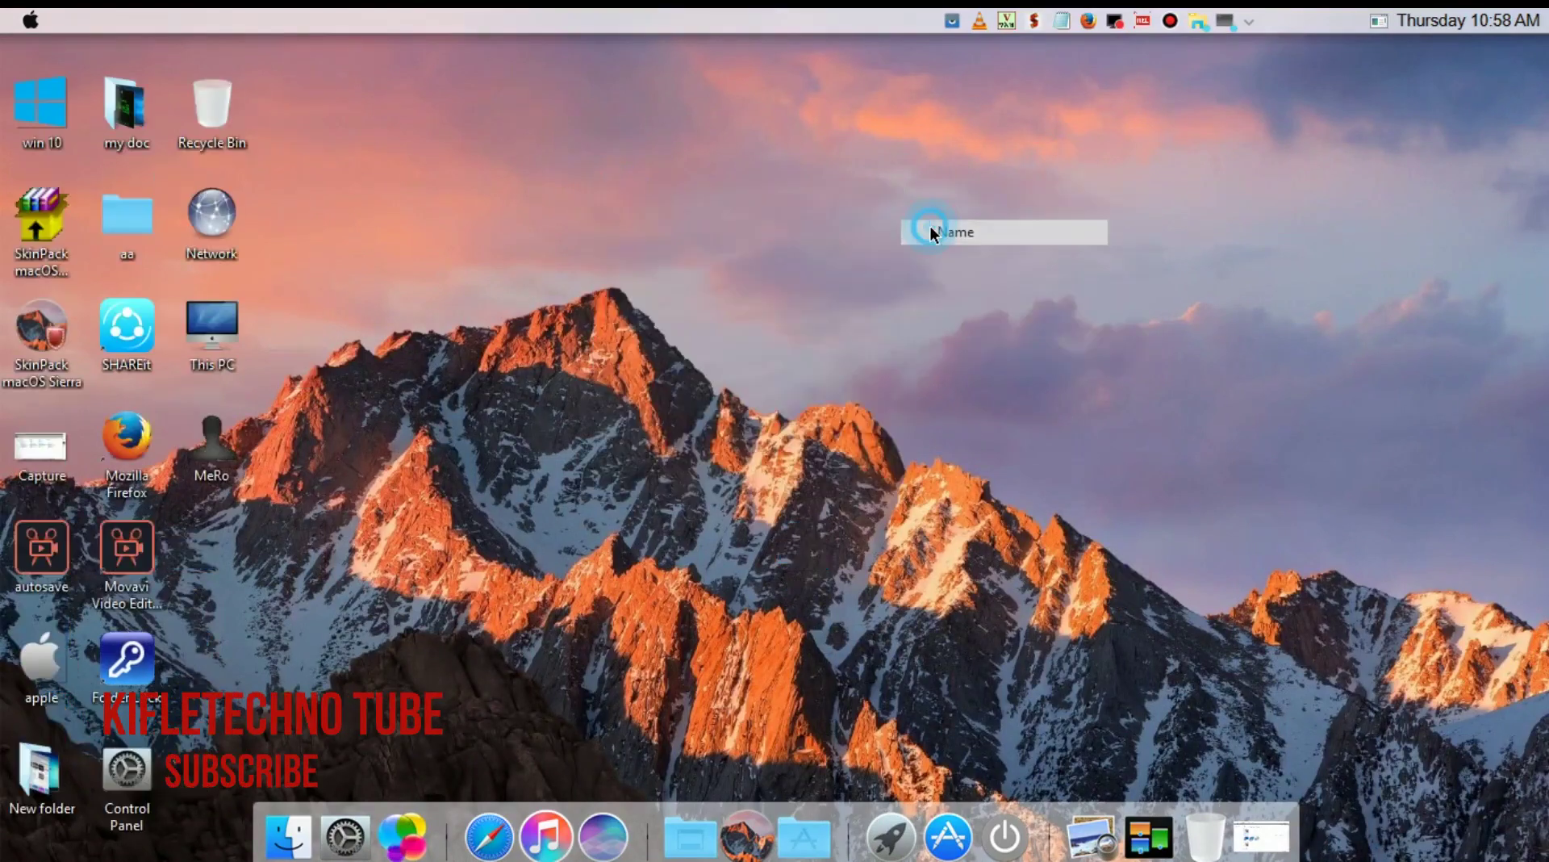